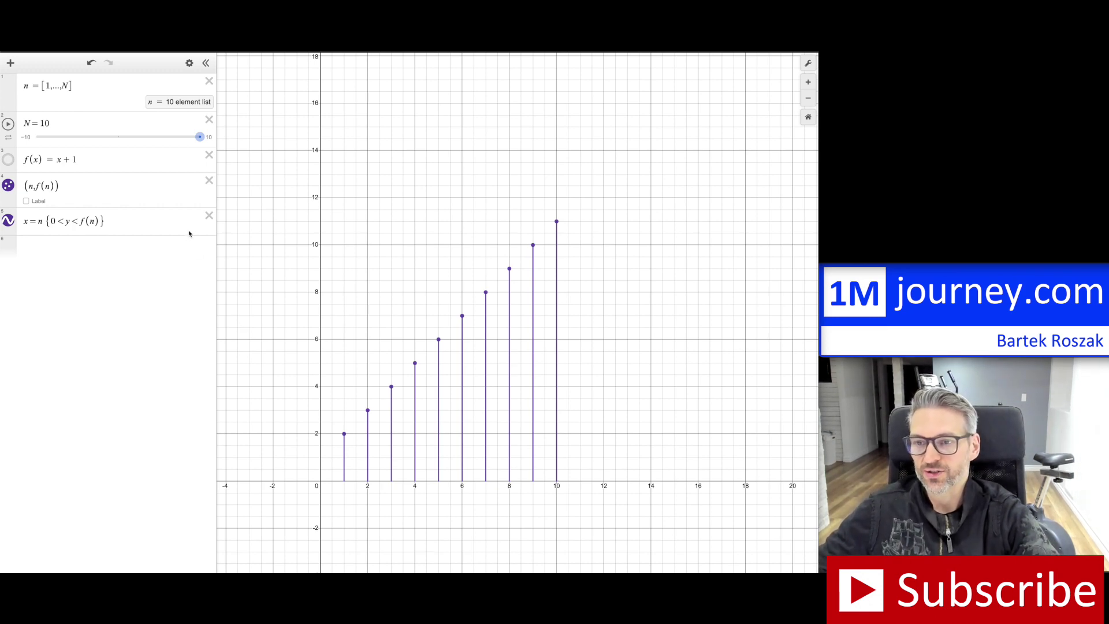
# Delete the stem expression x = n {0<y<f(n)}, leaving only the points
pyautogui.click(209, 215)
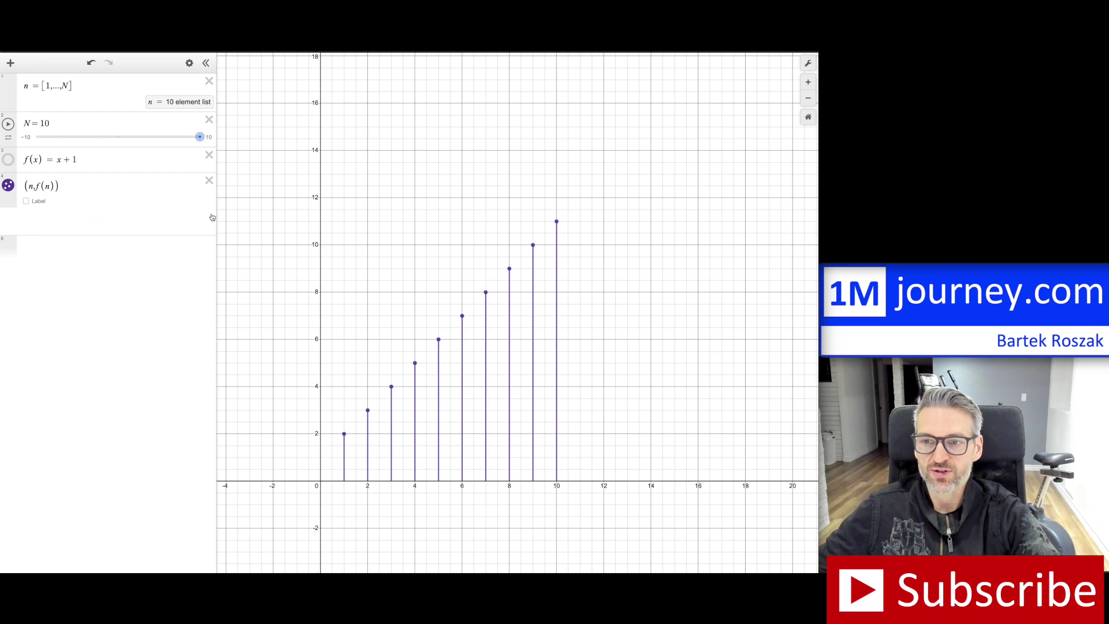
# Delete the points, f(x), N slider and n list expressions, then begin a new row with n=[
pyautogui.click(209, 181)
pyautogui.click(209, 155)
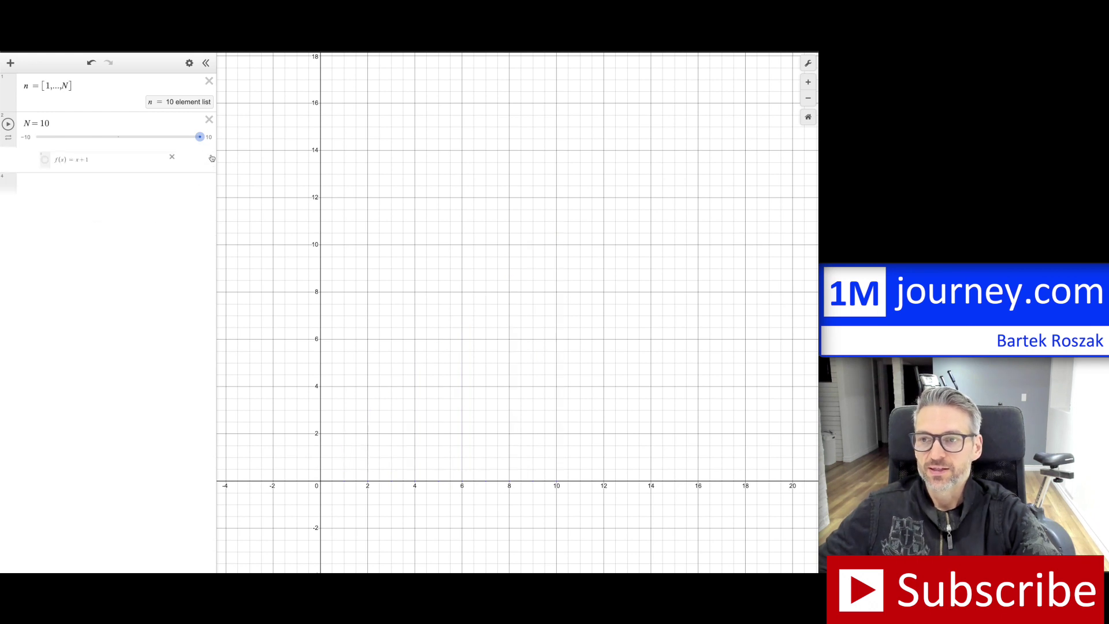
pyautogui.click(209, 120)
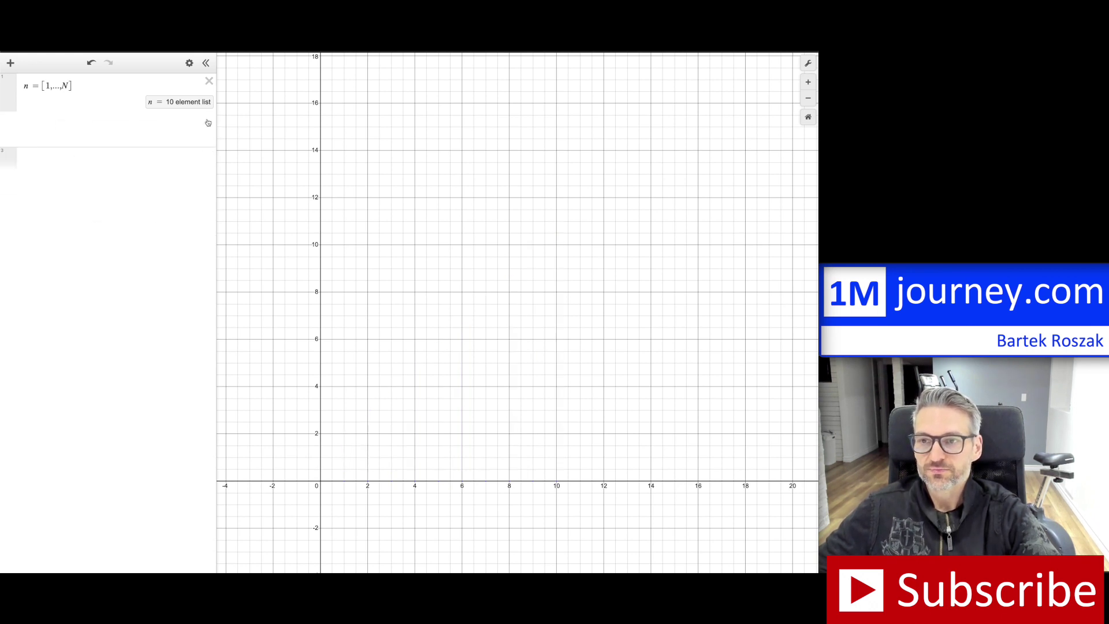
pyautogui.click(209, 81)
pyautogui.click(146, 85)
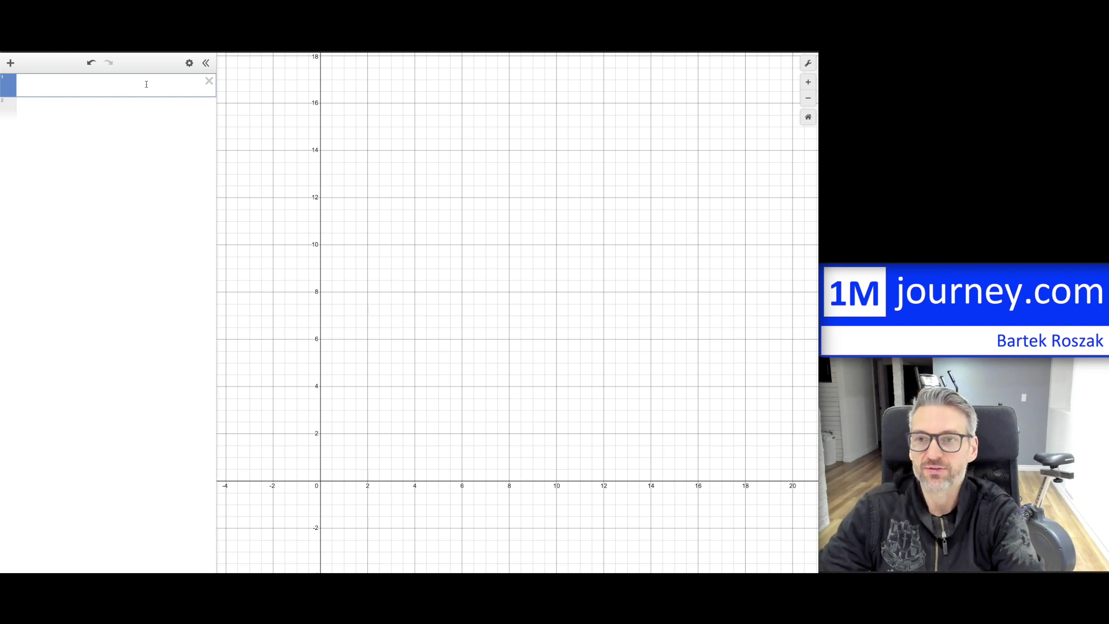
pyautogui.write('n')
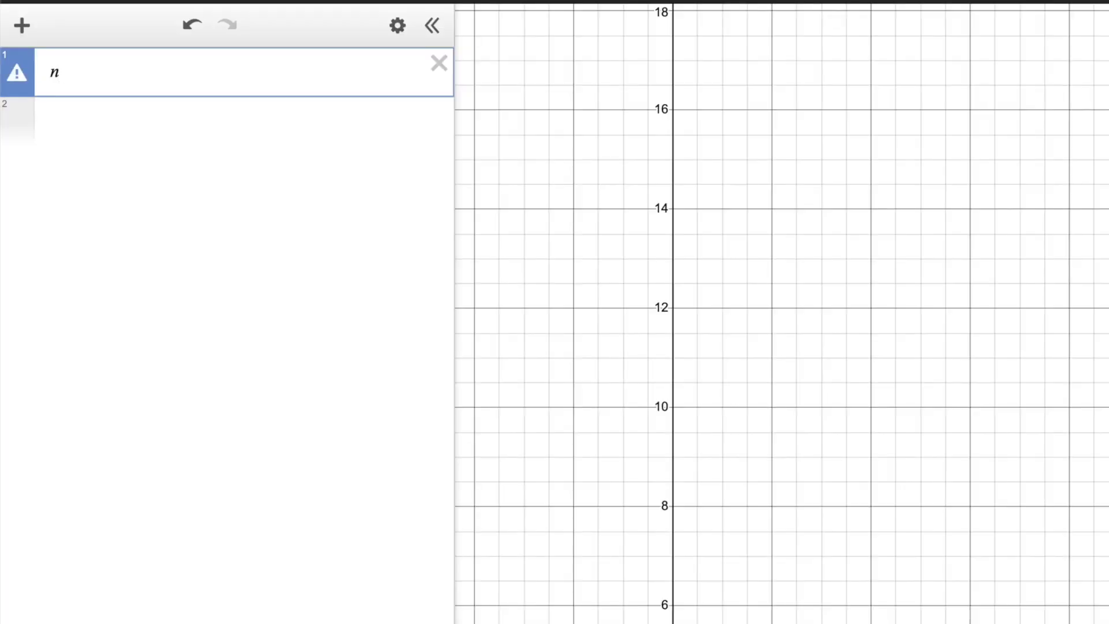
pyautogui.write('=[')
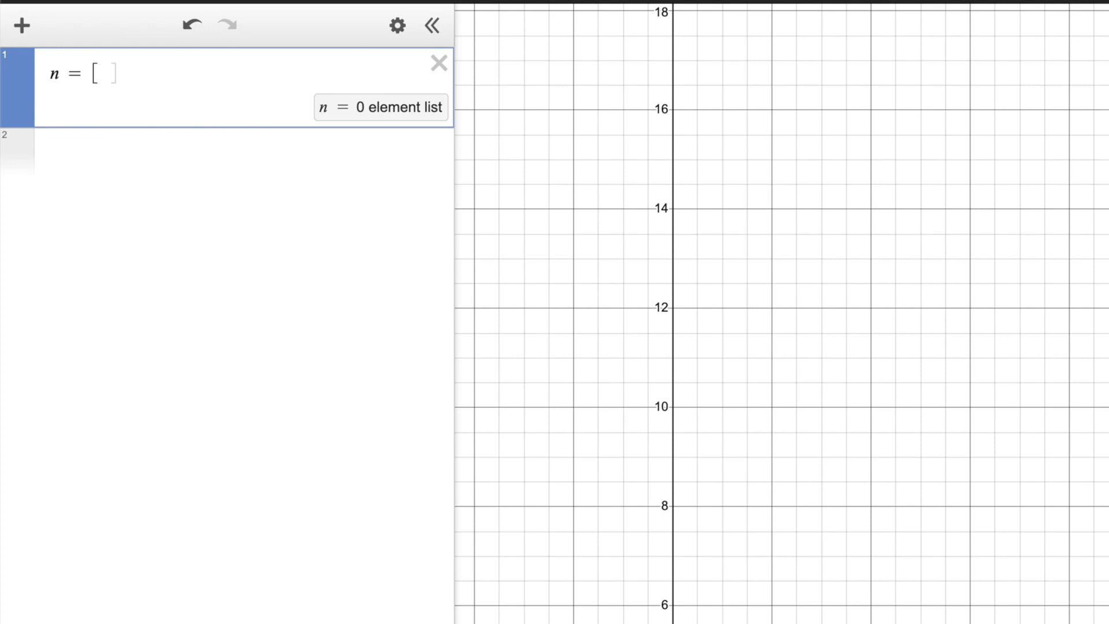
# Complete the first expression as n=[1,...,N] and add a slider for N
pyautogui.write('1,')
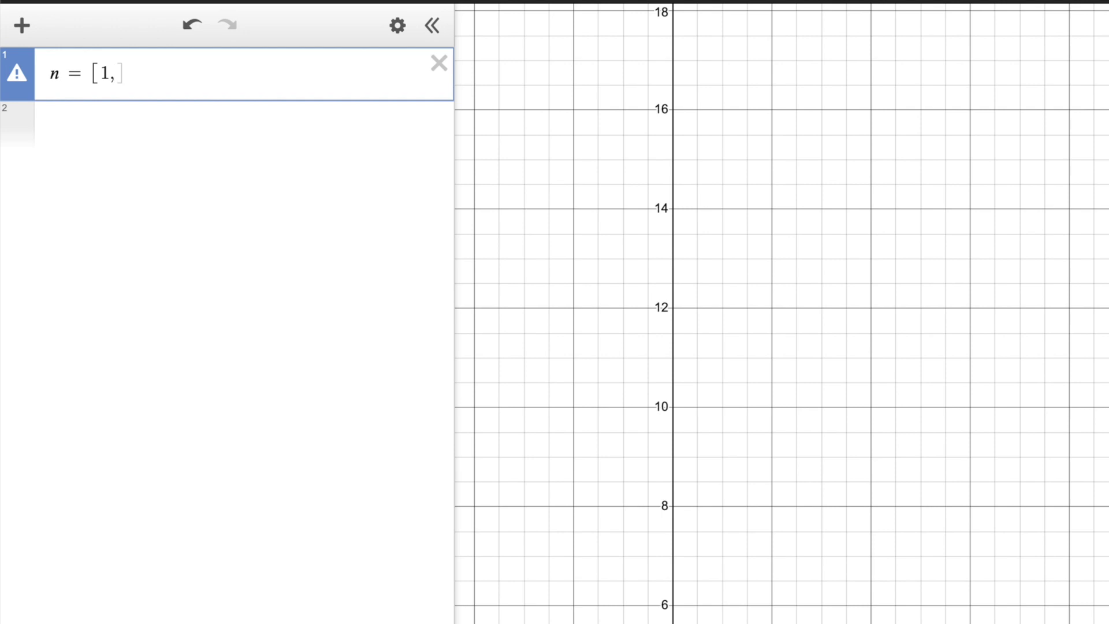
pyautogui.write('...')
pyautogui.write(',N')
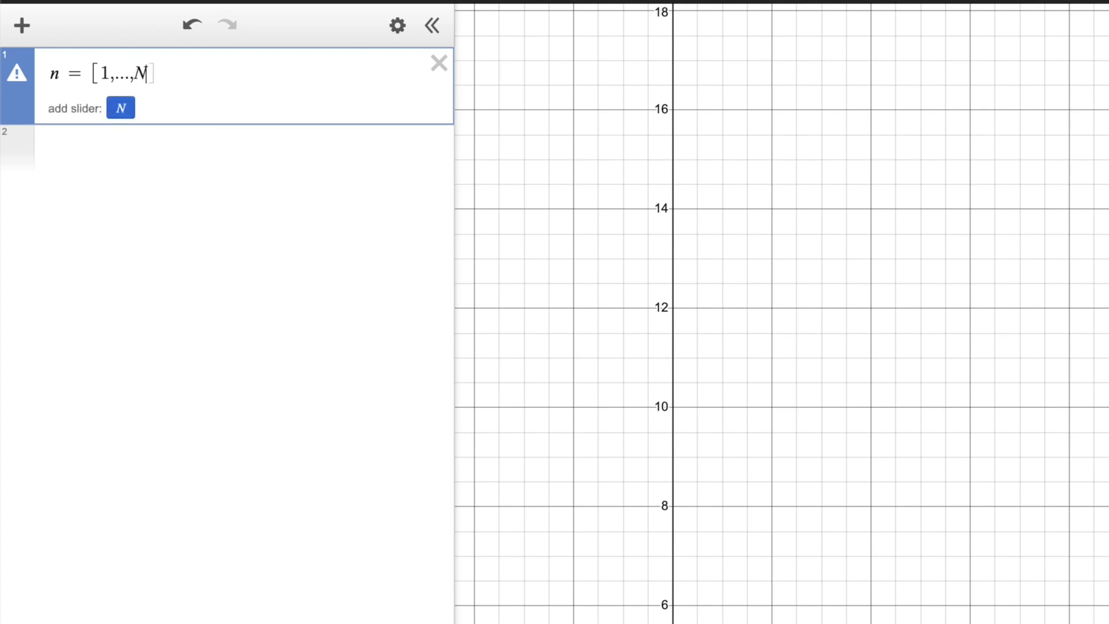
pyautogui.click(122, 109)
# Set slider N to 100 and begin a third expression with f(x)=
pyautogui.click(110, 151)
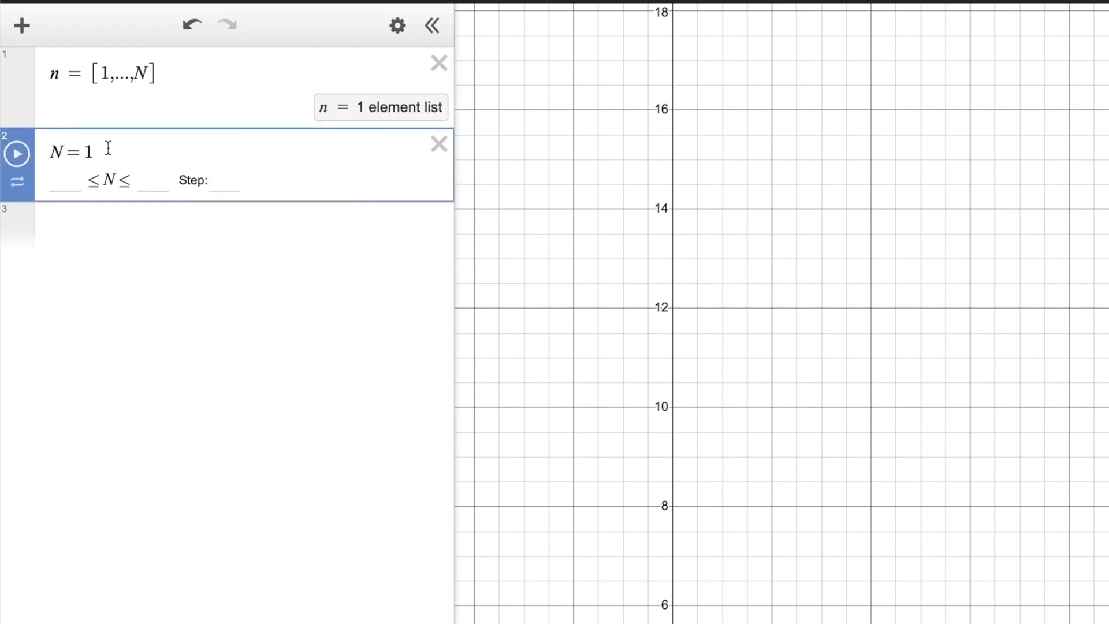
pyautogui.write('0')
pyautogui.write('00')
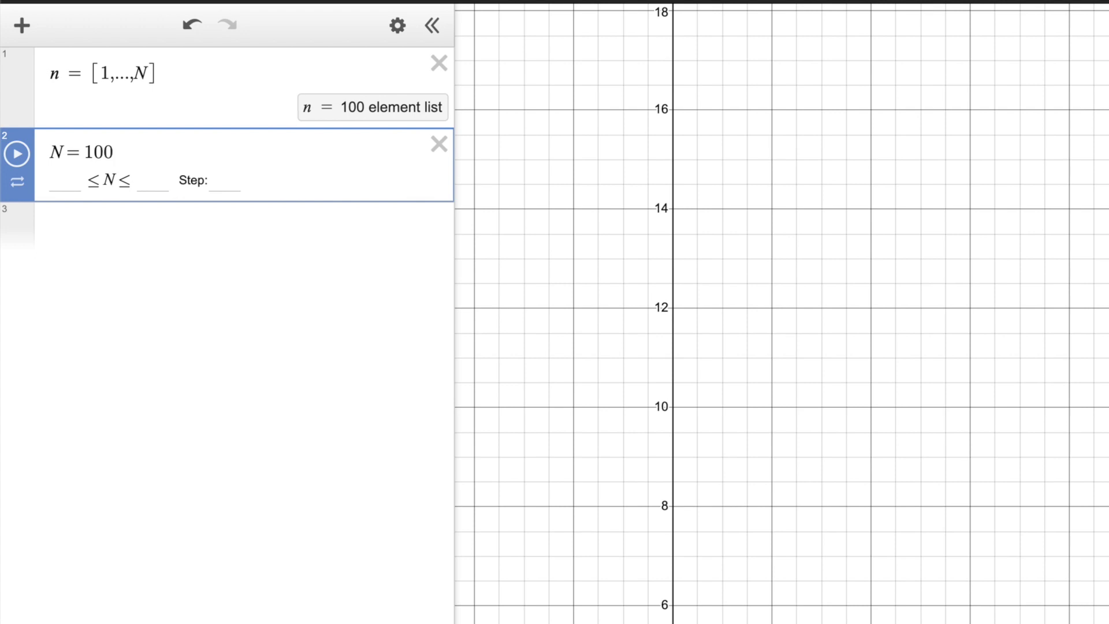
pyautogui.press('BackSpace')
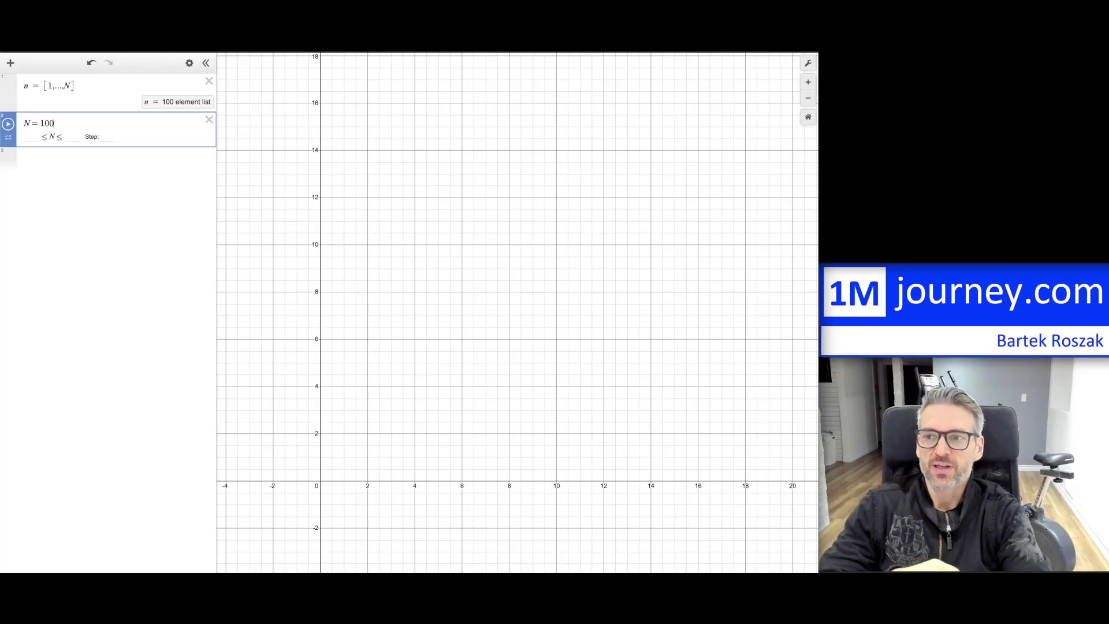
pyautogui.click(74, 84)
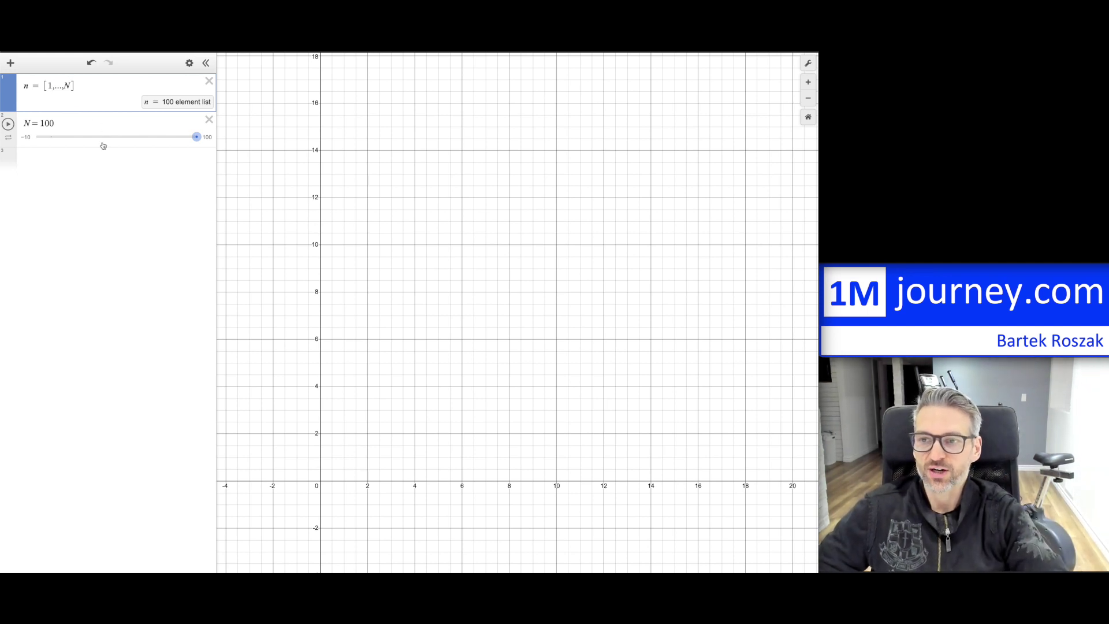
pyautogui.click(77, 159)
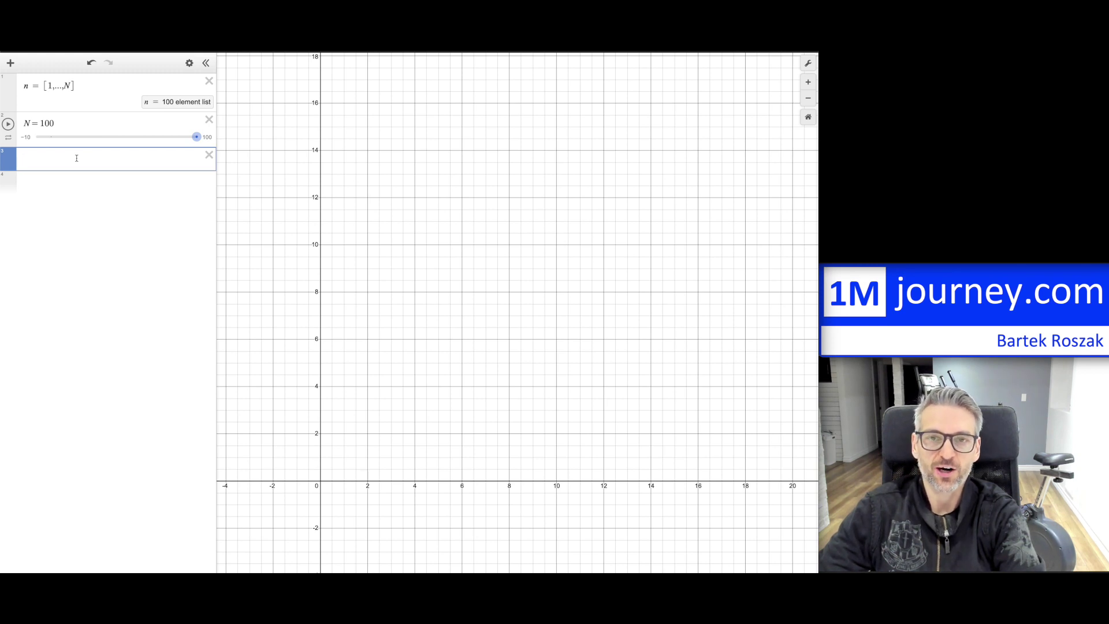
pyautogui.write('f(x)')
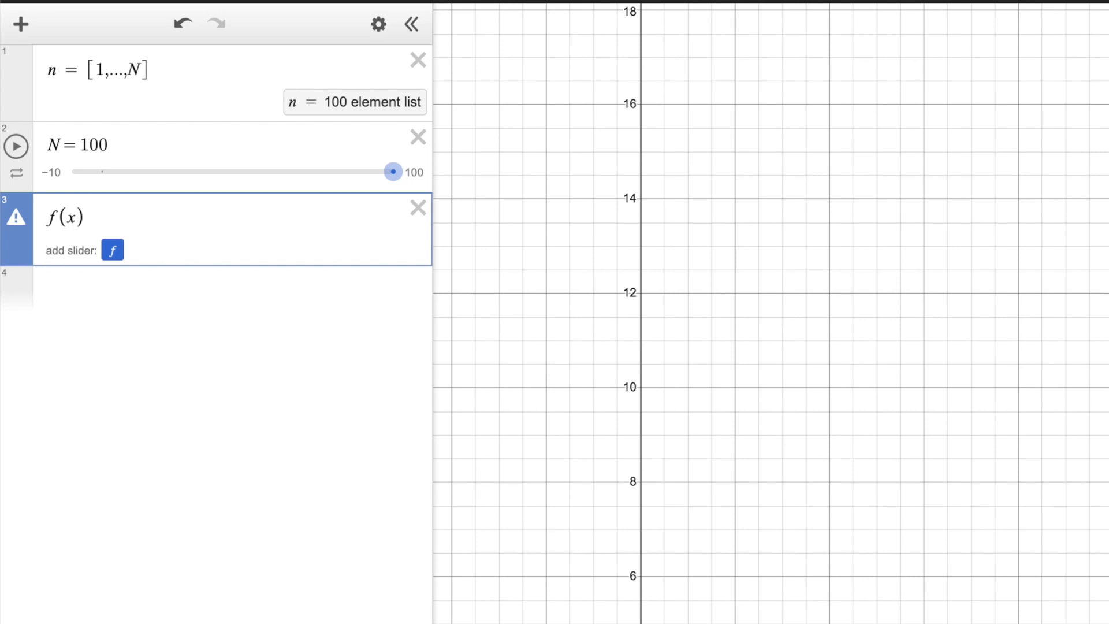
pyautogui.write('=')
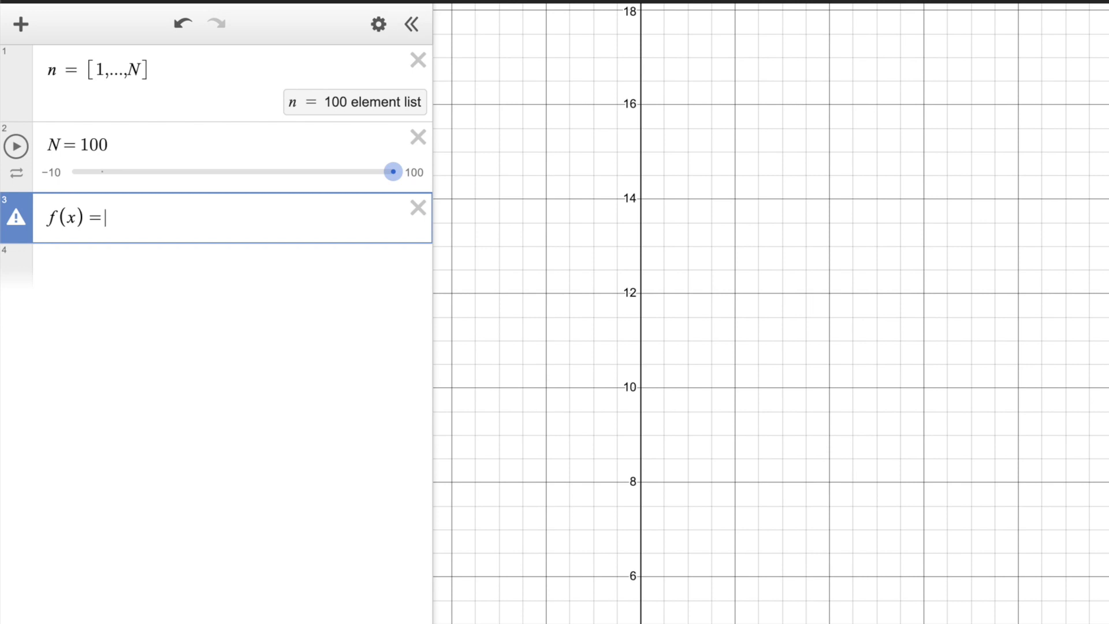
# Define f(x) = 2x + 1 and begin a fourth expression with (n
pyautogui.write('2x ')
pyautogui.write('+ 1')
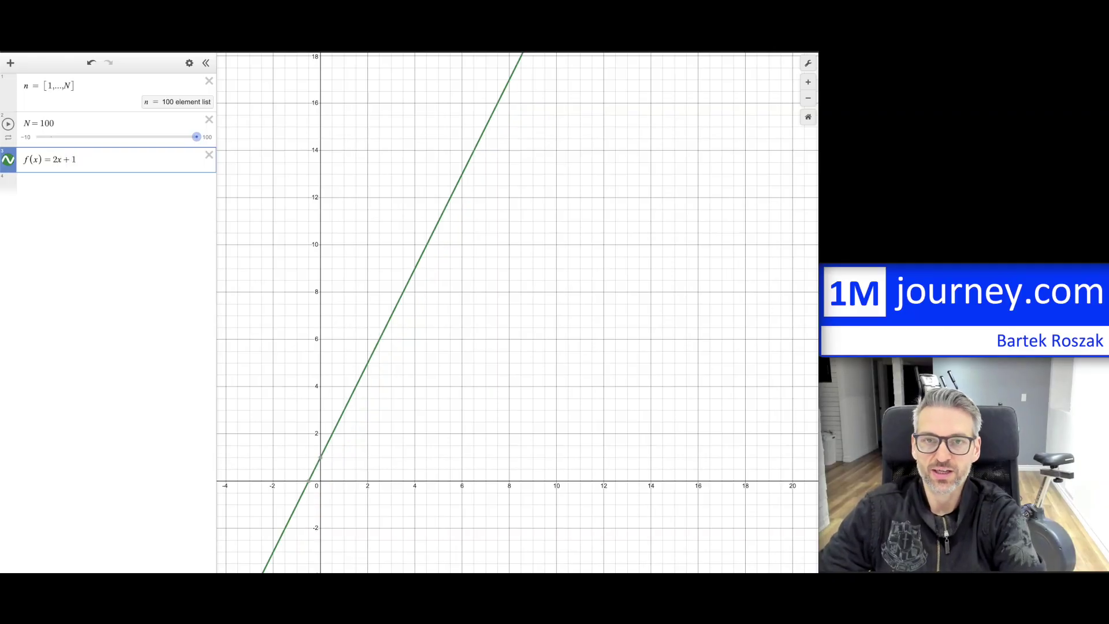
pyautogui.press('BackSpace')
pyautogui.press('BackSpace')
pyautogui.press('BackSpace')
pyautogui.write('x^2')
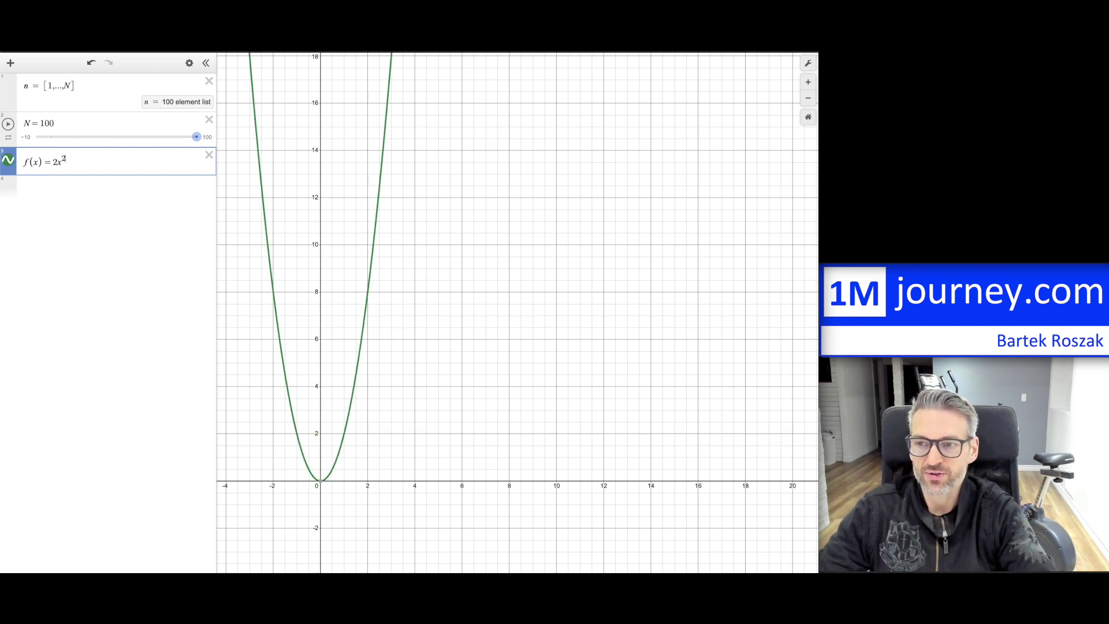
pyautogui.press('BackSpace')
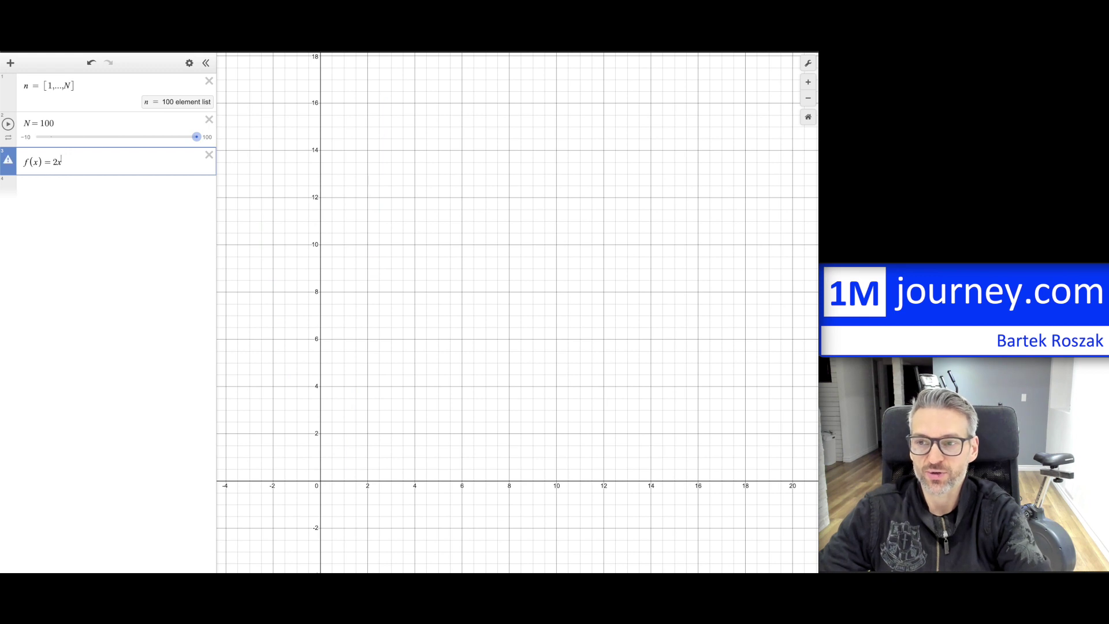
pyautogui.press('BackSpace')
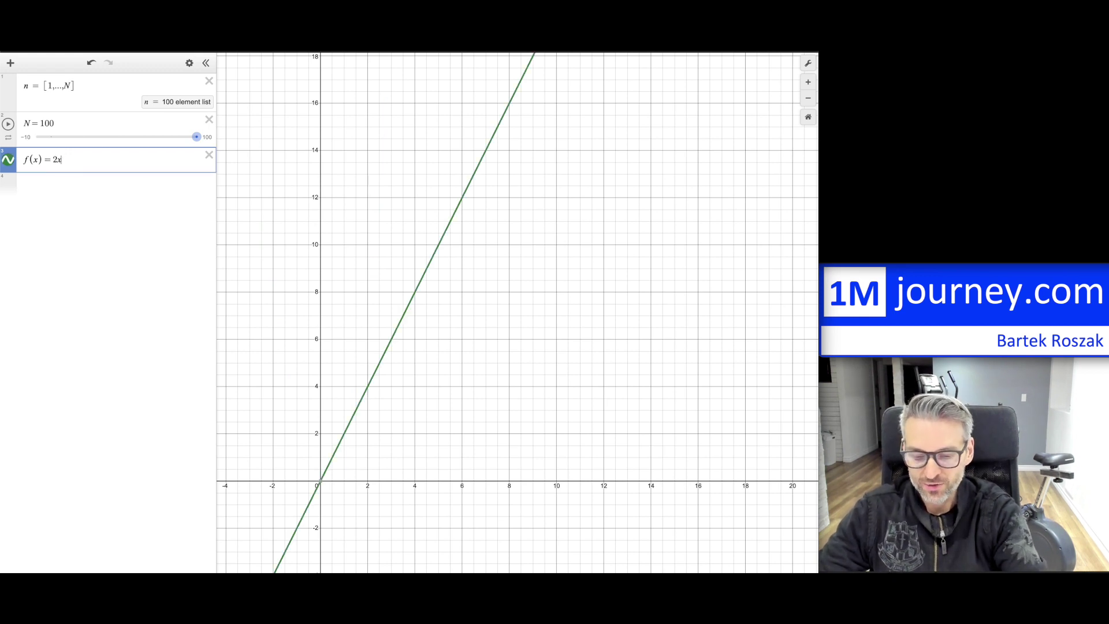
pyautogui.write('+1')
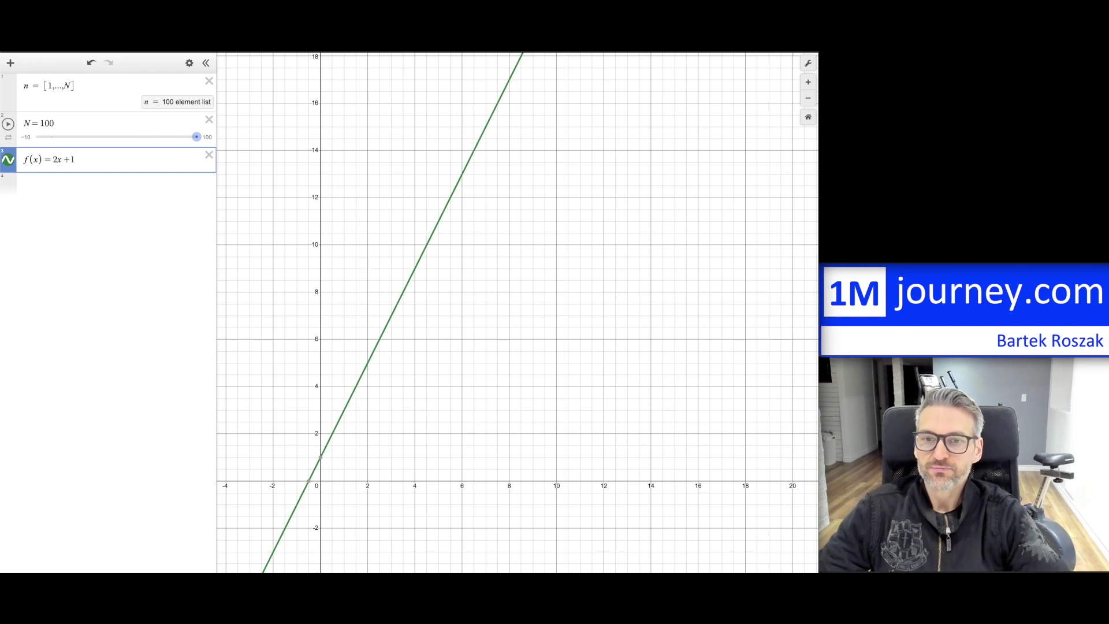
pyautogui.click(65, 183)
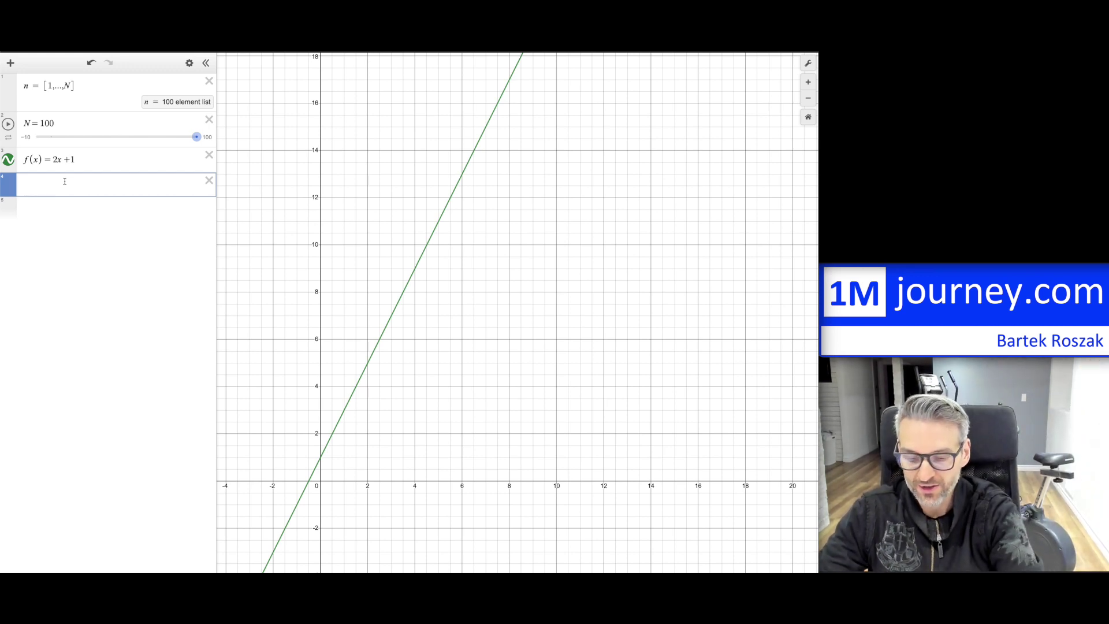
pyautogui.write('(')
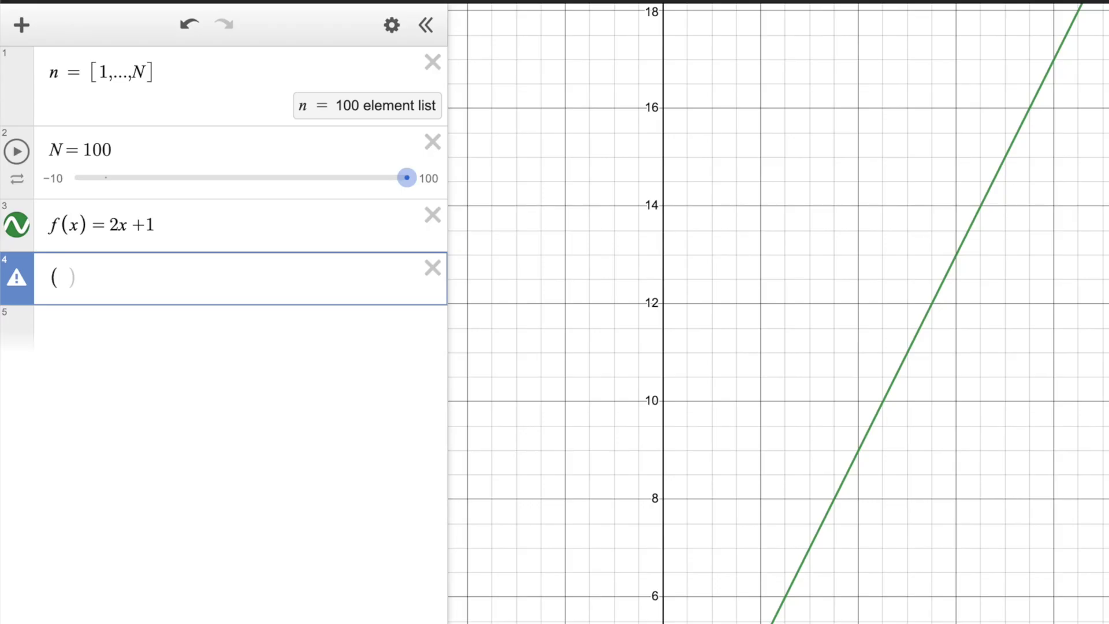
pyautogui.write('n')
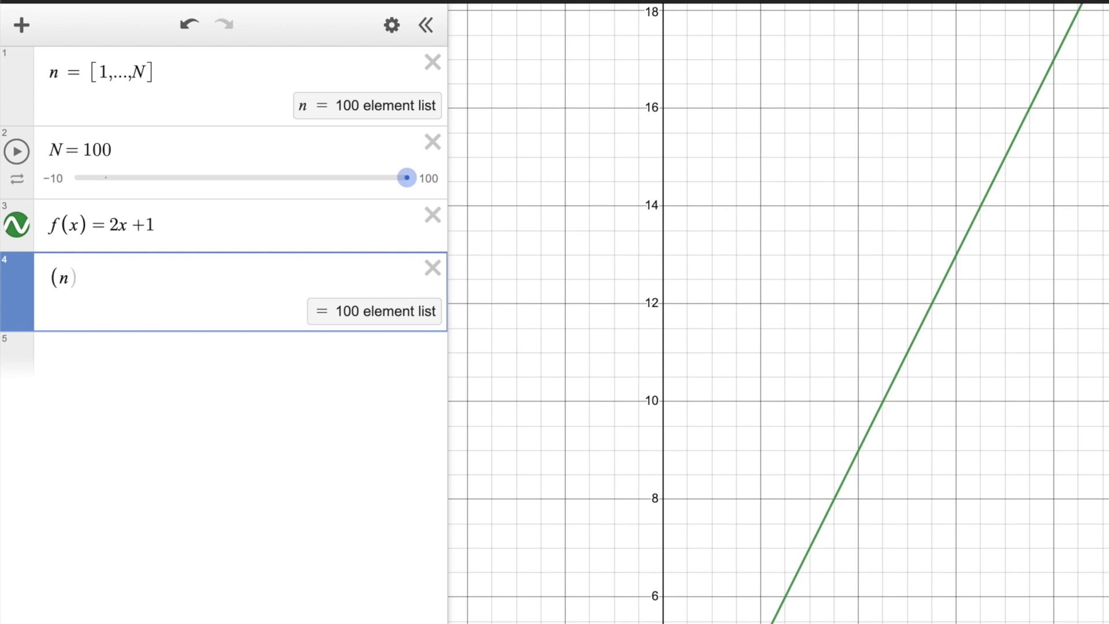
# Complete the point list (n, f(n)) and select N's value for editing
pyautogui.write(',f(')
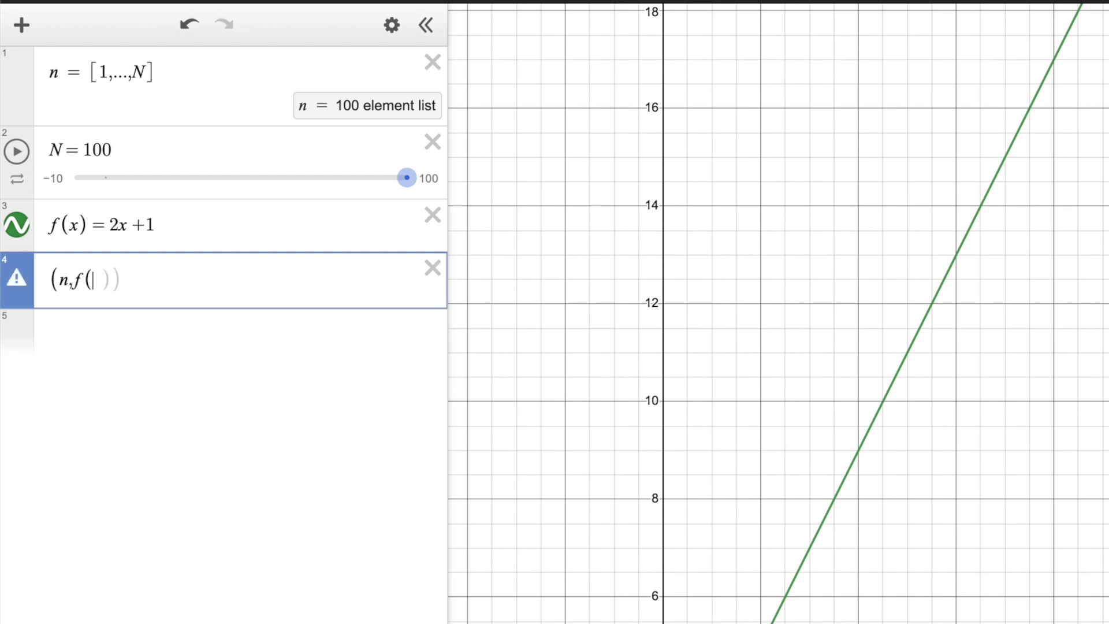
pyautogui.write('n')
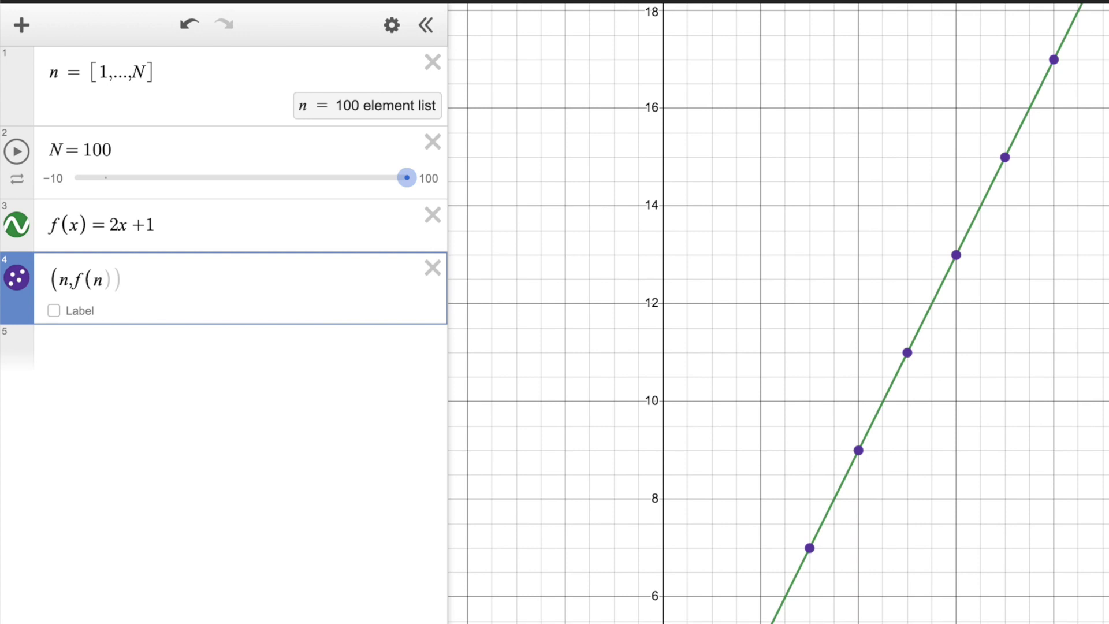
pyautogui.write('))')
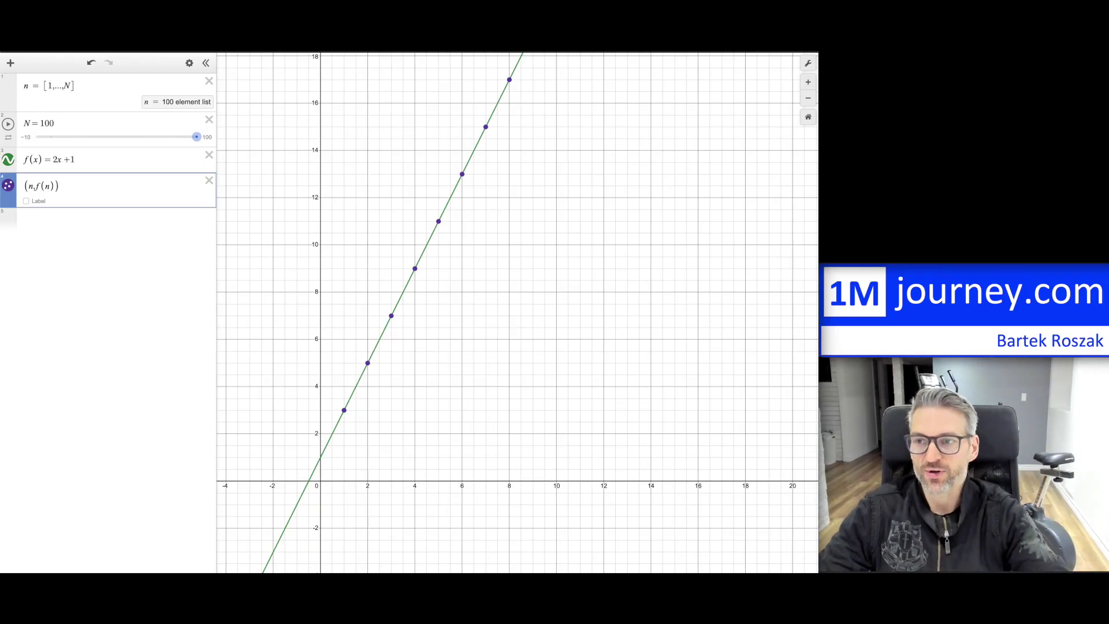
pyautogui.click(79, 127)
# Change N to 10, then pan and zoom out so all ten points are visible
pyautogui.press('BackSpace')
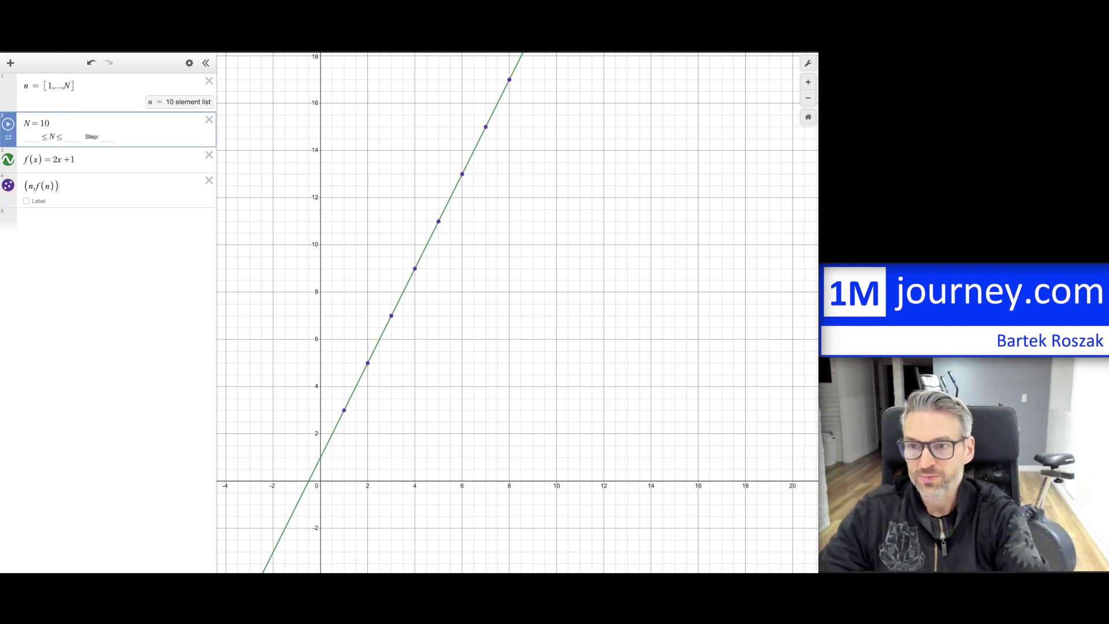
pyautogui.click(81, 252)
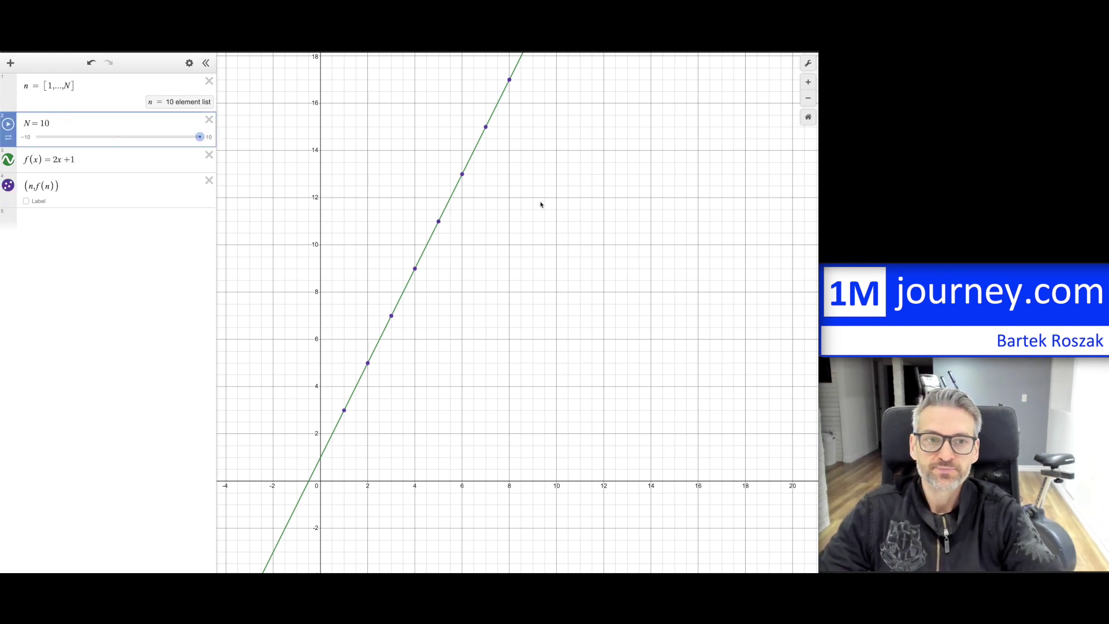
pyautogui.moveTo(591, 270); pyautogui.dragTo(527, 344)
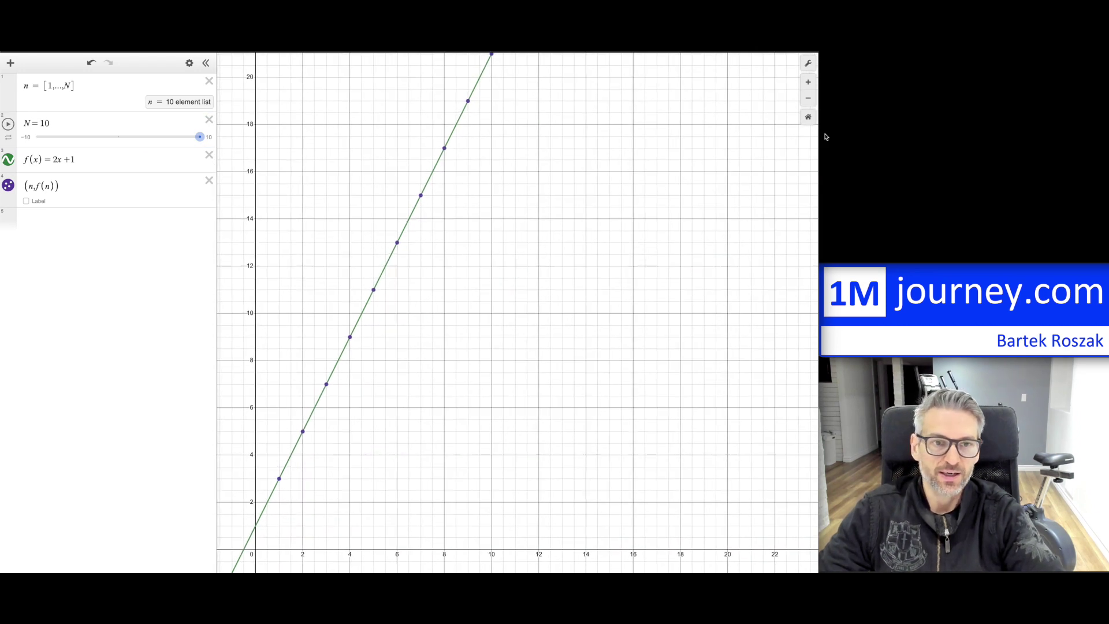
pyautogui.click(808, 99)
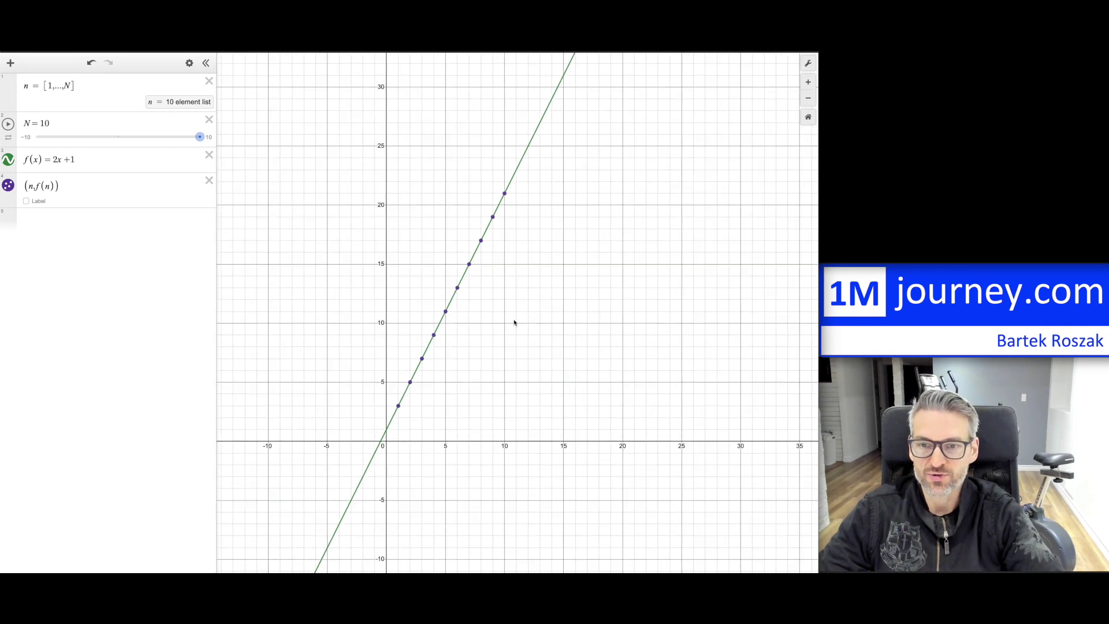
pyautogui.moveTo(514, 321); pyautogui.dragTo(440, 333)
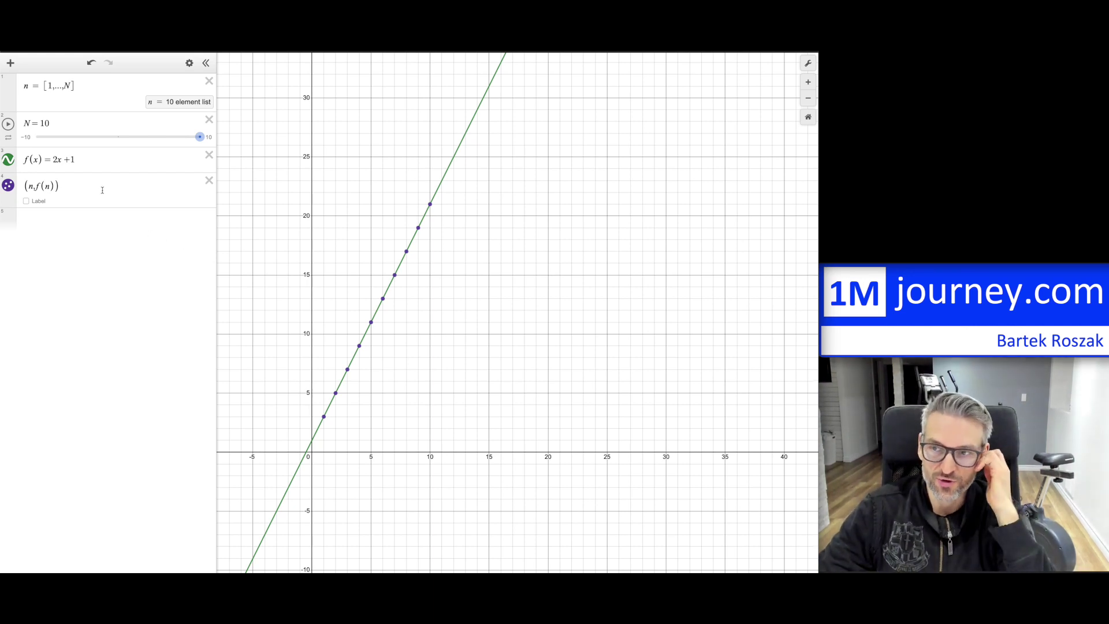
# Toggle the f(x) = 2x + 1 line off so only the ten points show
pyautogui.click(8, 161)
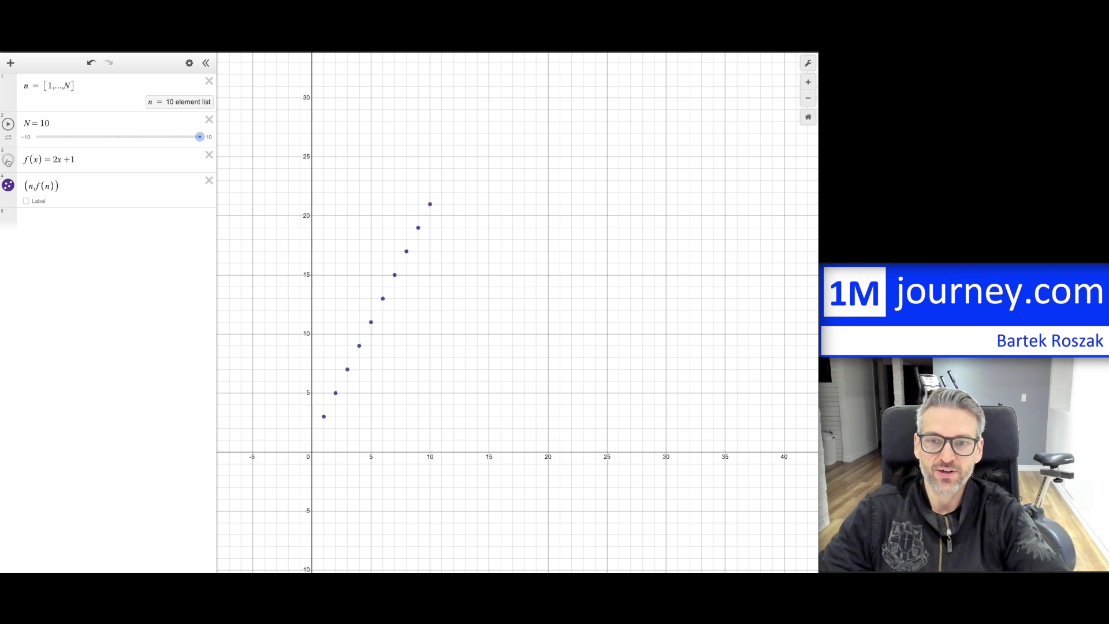
pyautogui.click(9, 160)
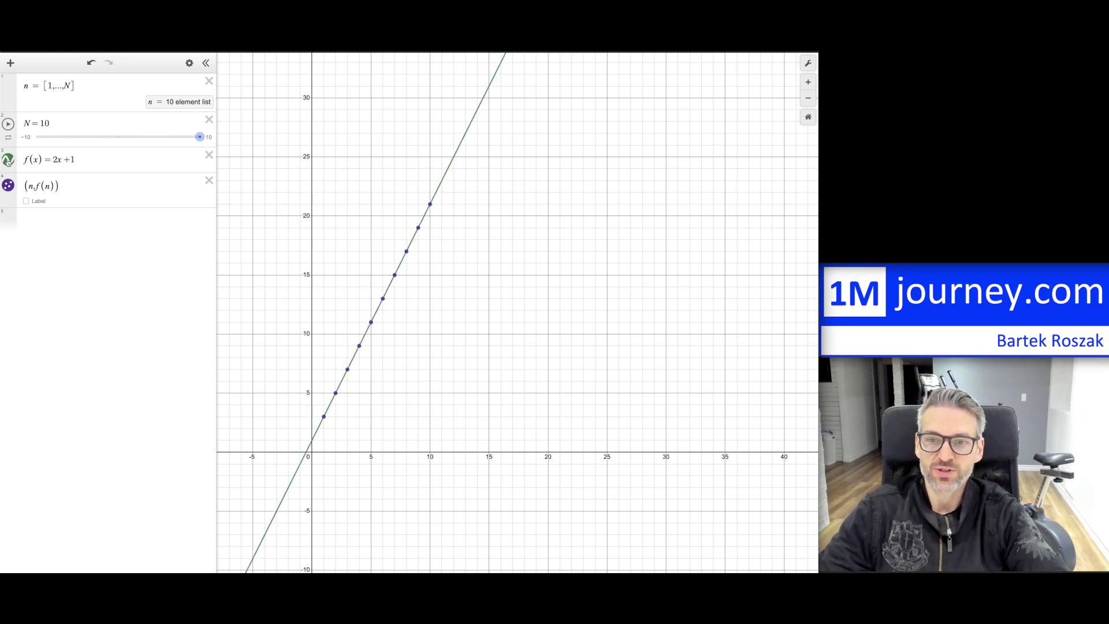
pyautogui.click(8, 161)
pyautogui.click(9, 161)
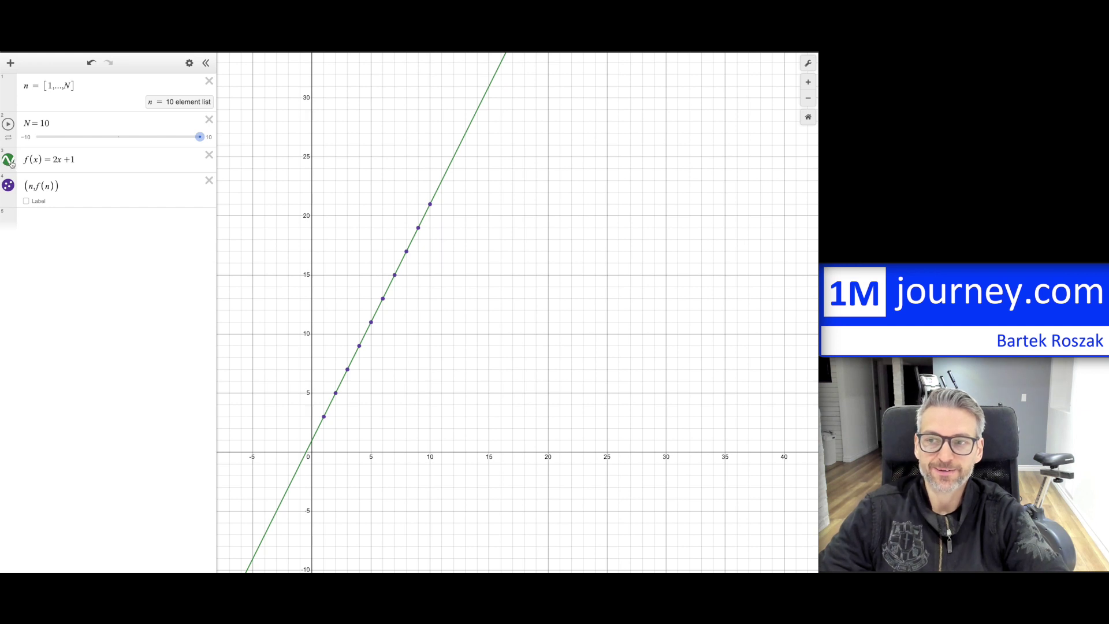
pyautogui.click(8, 161)
pyautogui.click(8, 161)
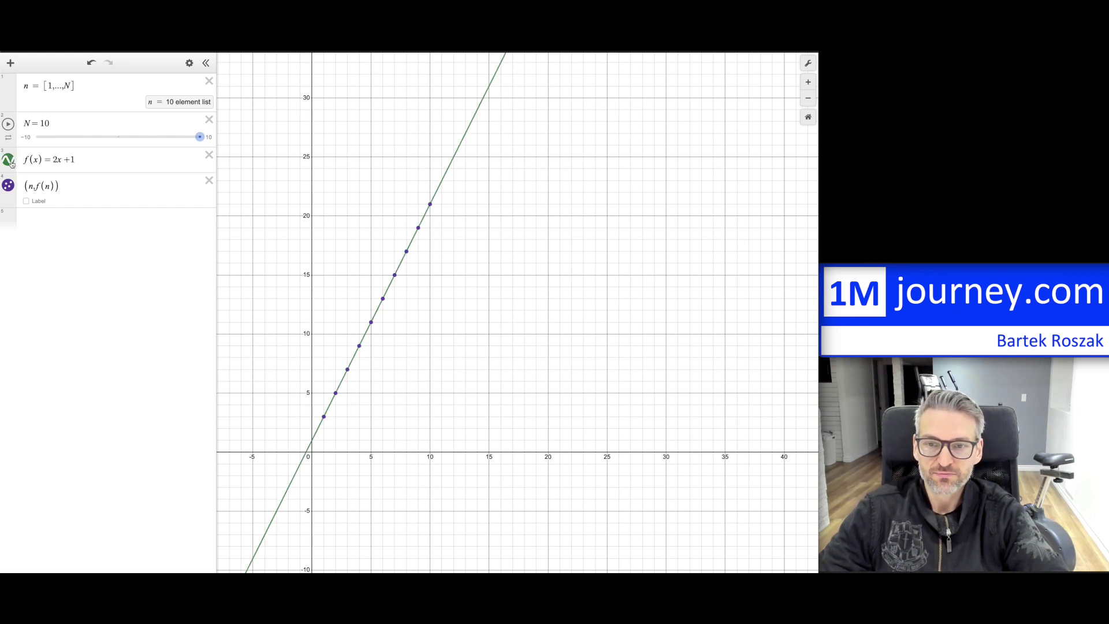
pyautogui.click(8, 162)
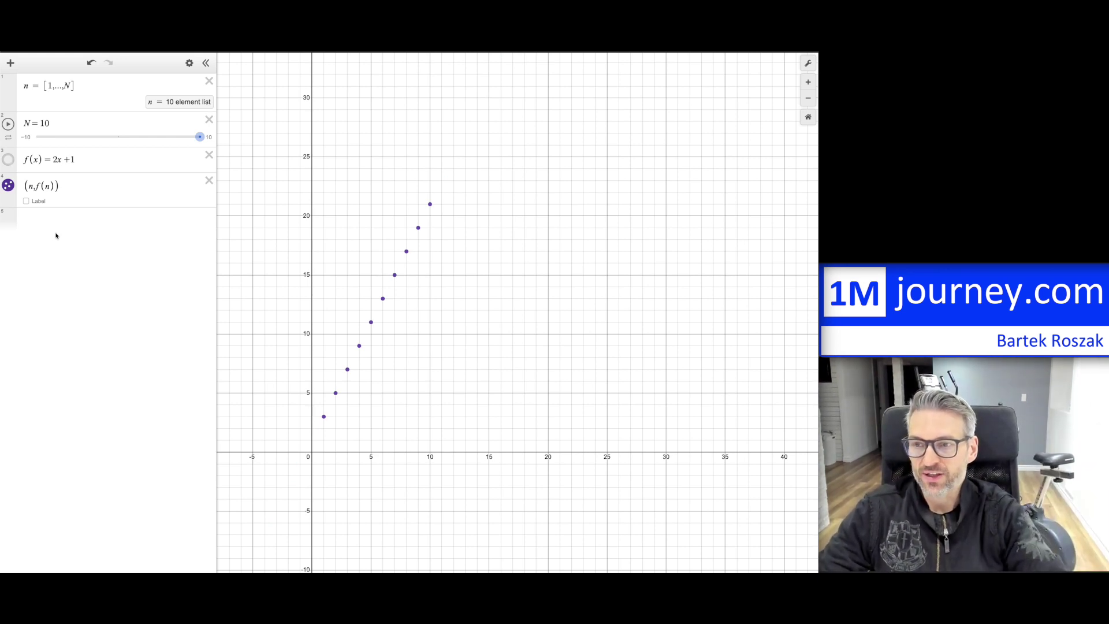
# Add a fifth expression x = n
pyautogui.click(41, 217)
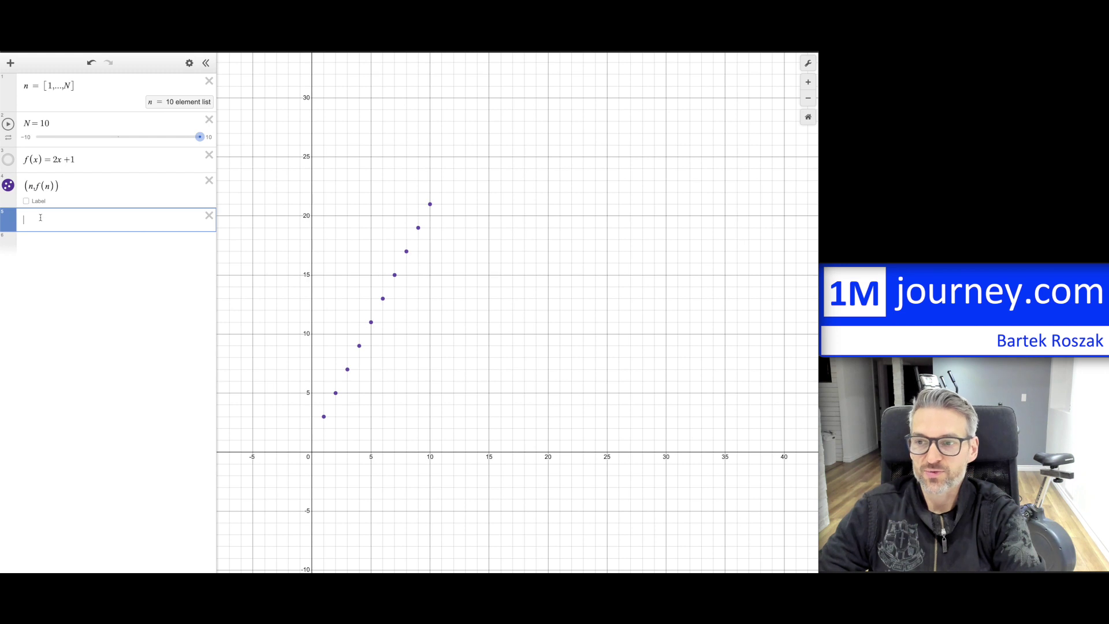
pyautogui.write('x')
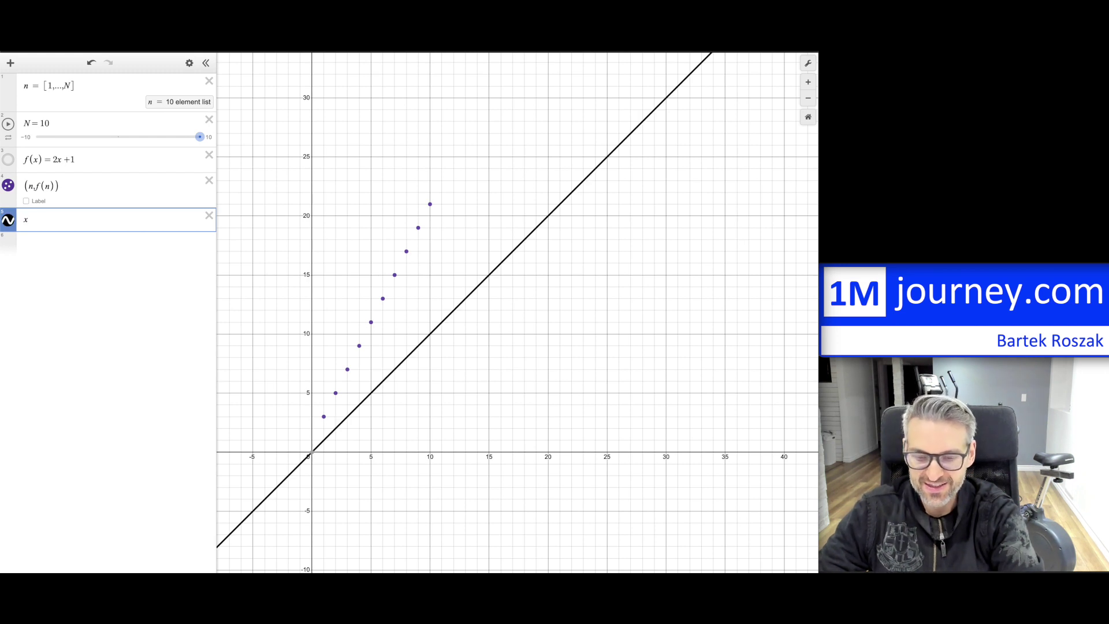
pyautogui.write('=n')
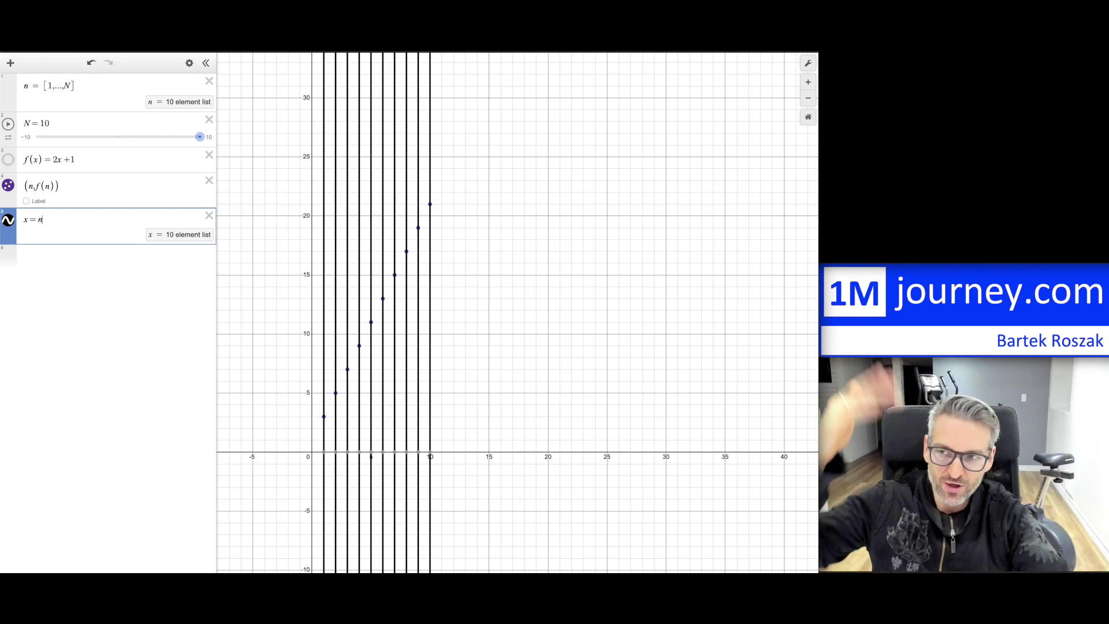
# Append the restriction {0<y<f(n)} to x = n so each line becomes a stem
pyautogui.write('{')
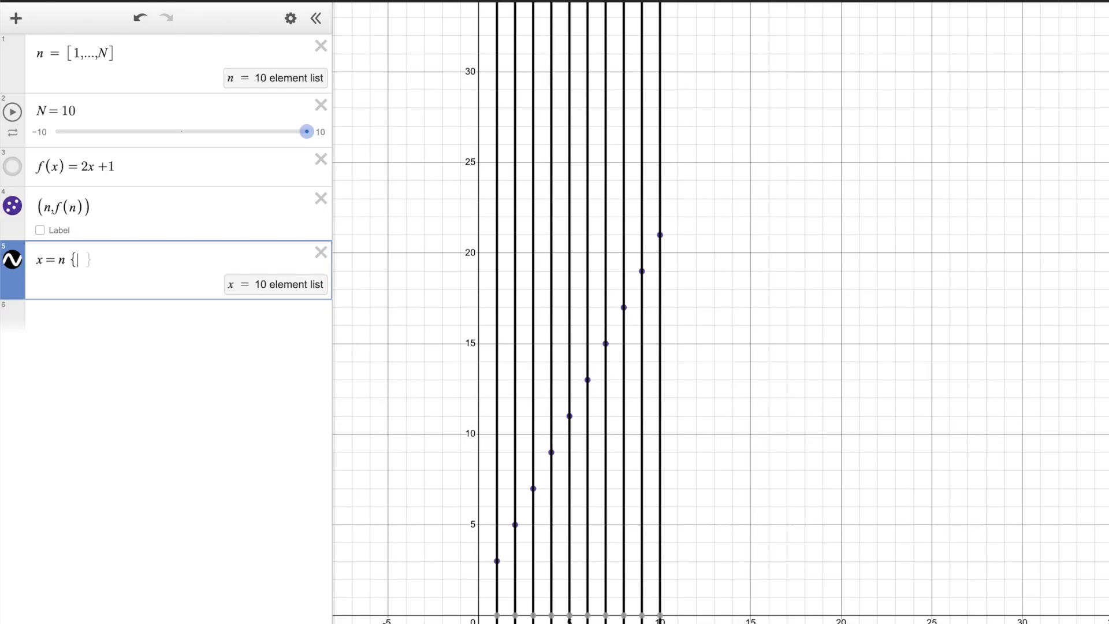
pyautogui.write('0<')
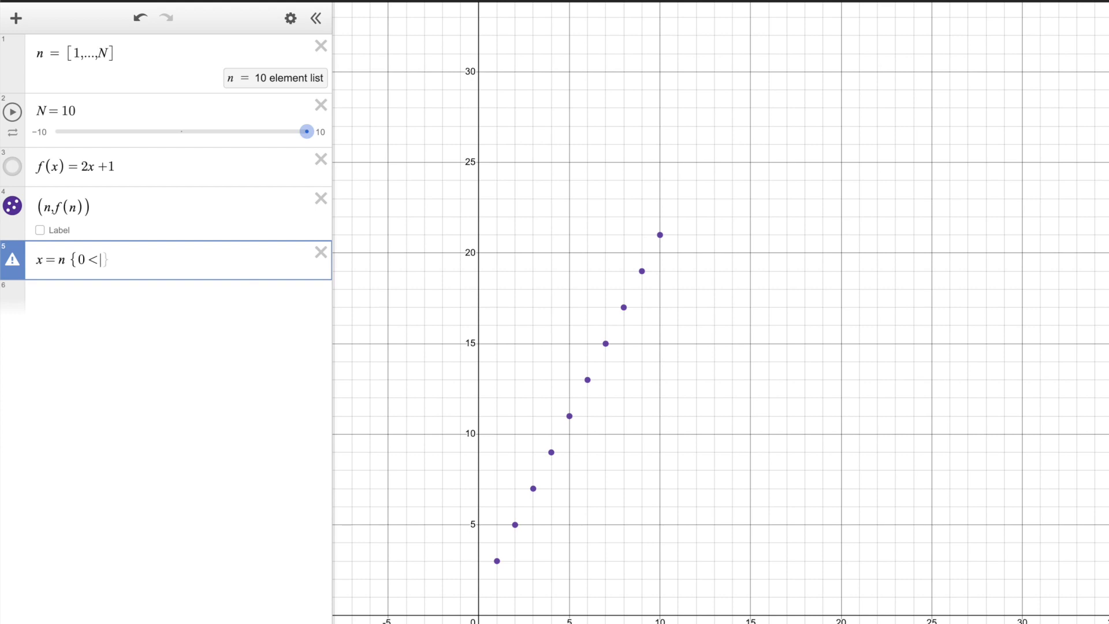
pyautogui.write('y')
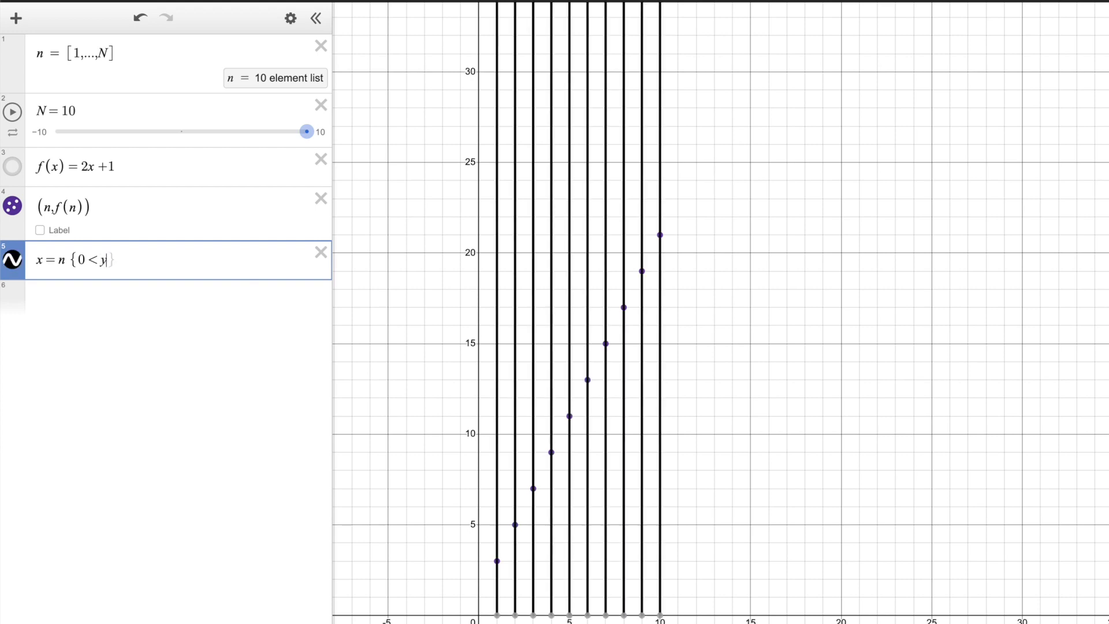
pyautogui.write('< ')
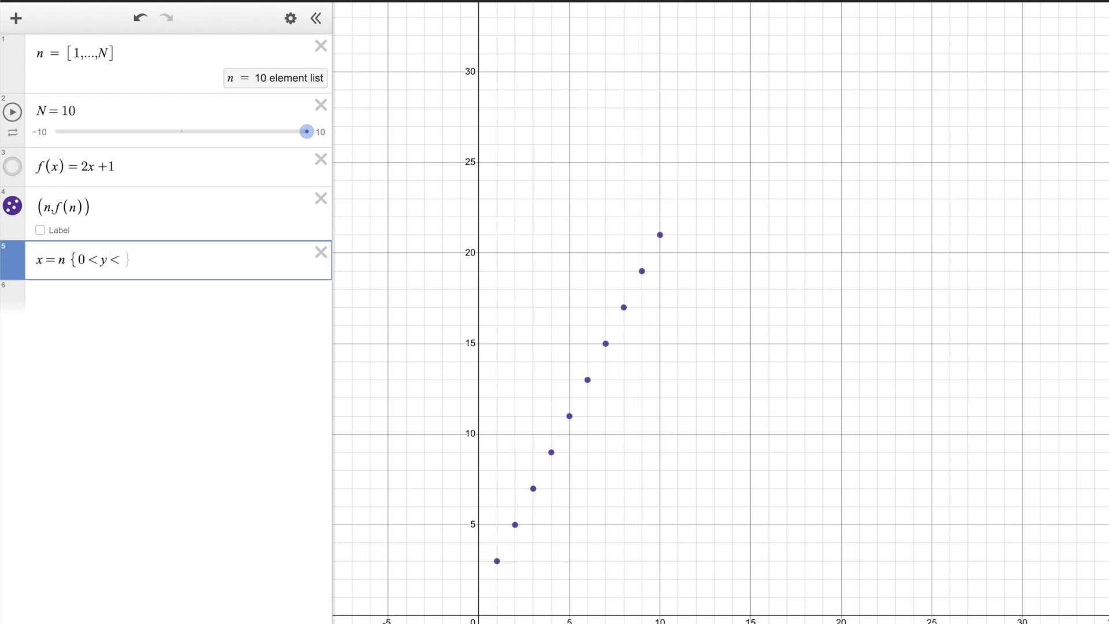
pyautogui.write('f(')
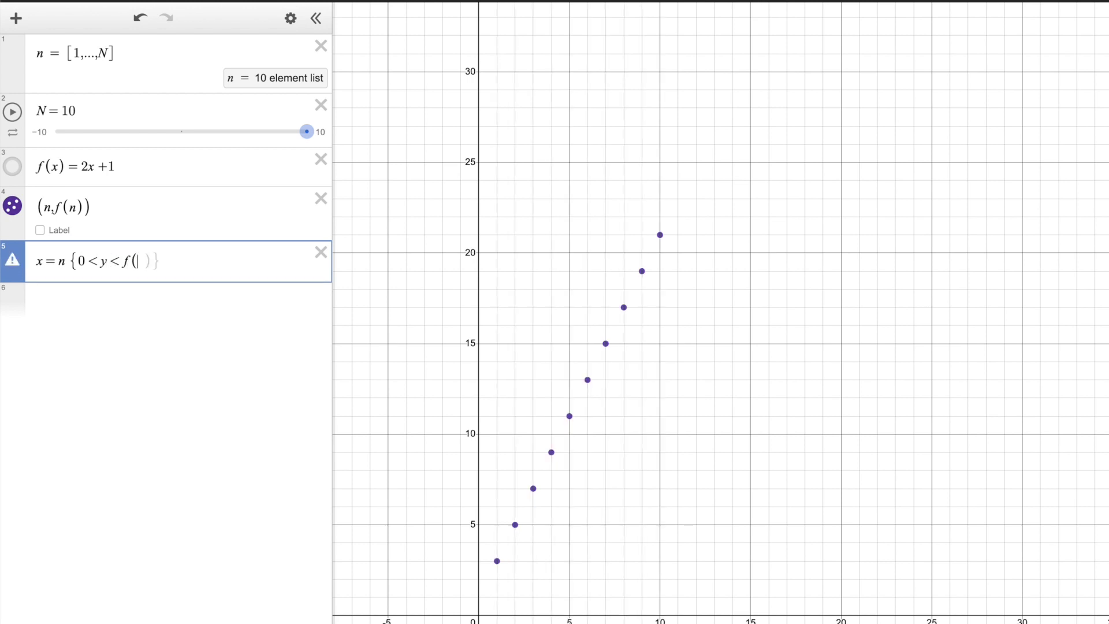
pyautogui.write('n)')
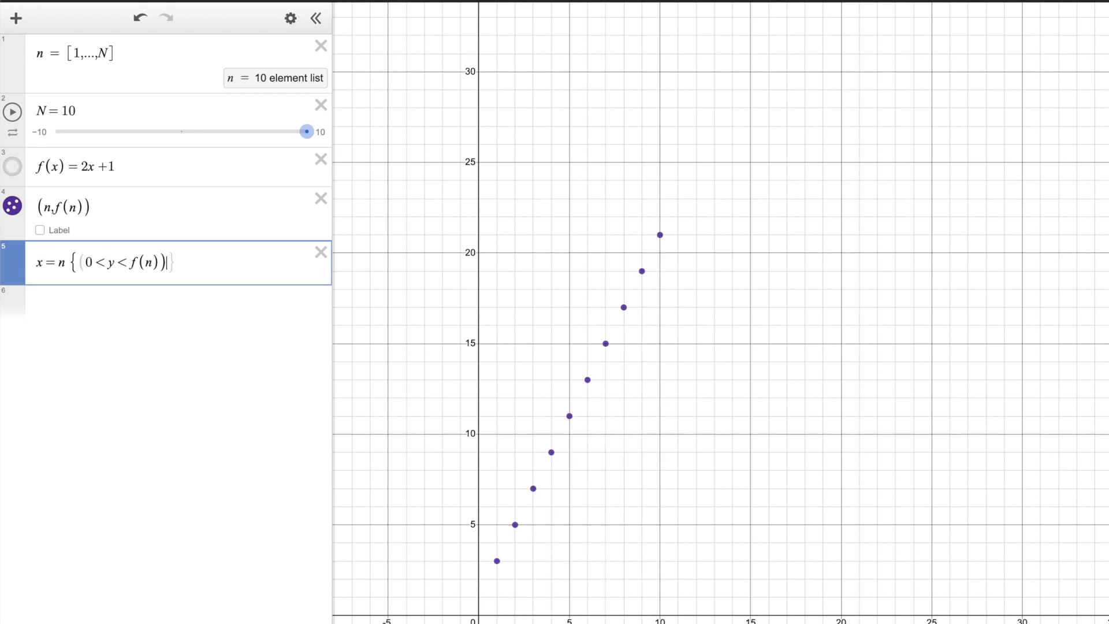
pyautogui.write('}')
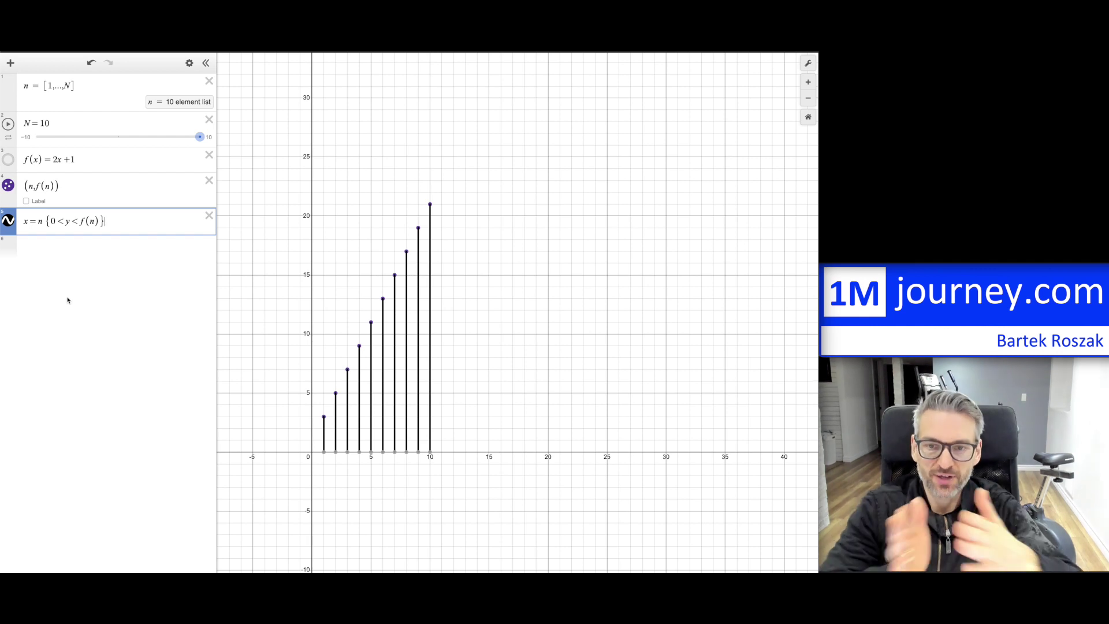
pyautogui.click(52, 121)
pyautogui.write('0')
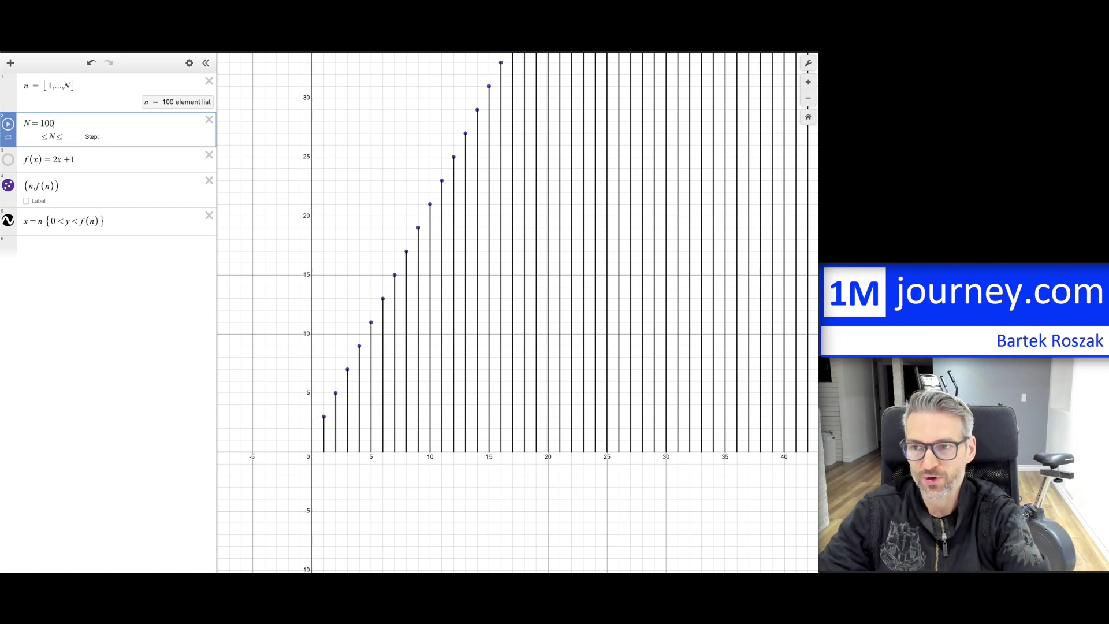
pyautogui.press('BackSpace')
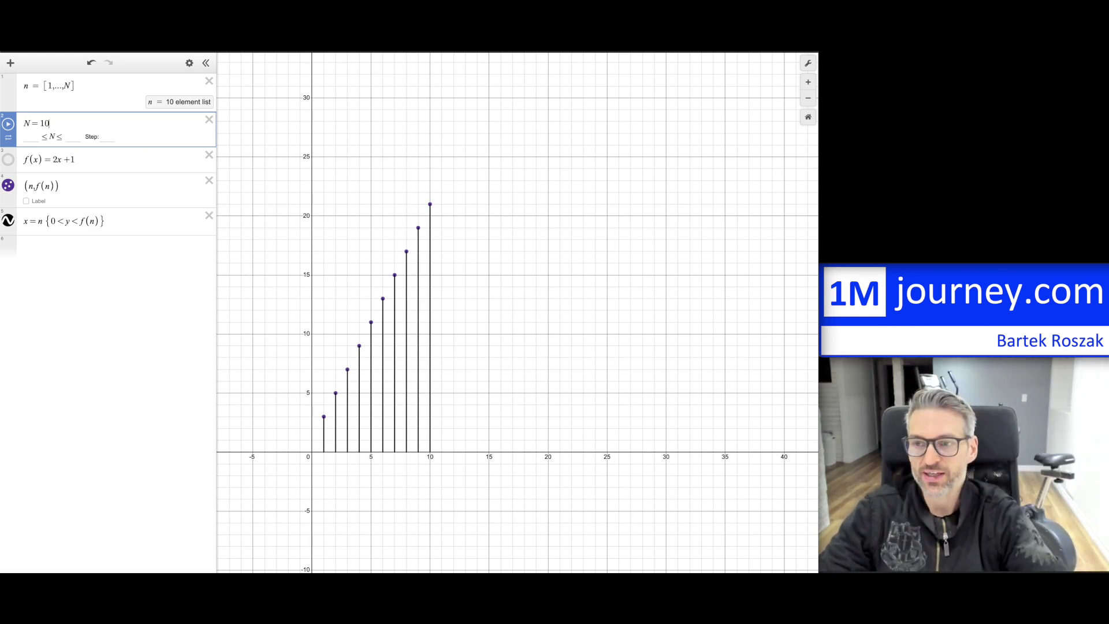
pyautogui.click(8, 221)
# Colour the row 5 vertical stems purple from their style menu
pyautogui.click(8, 221)
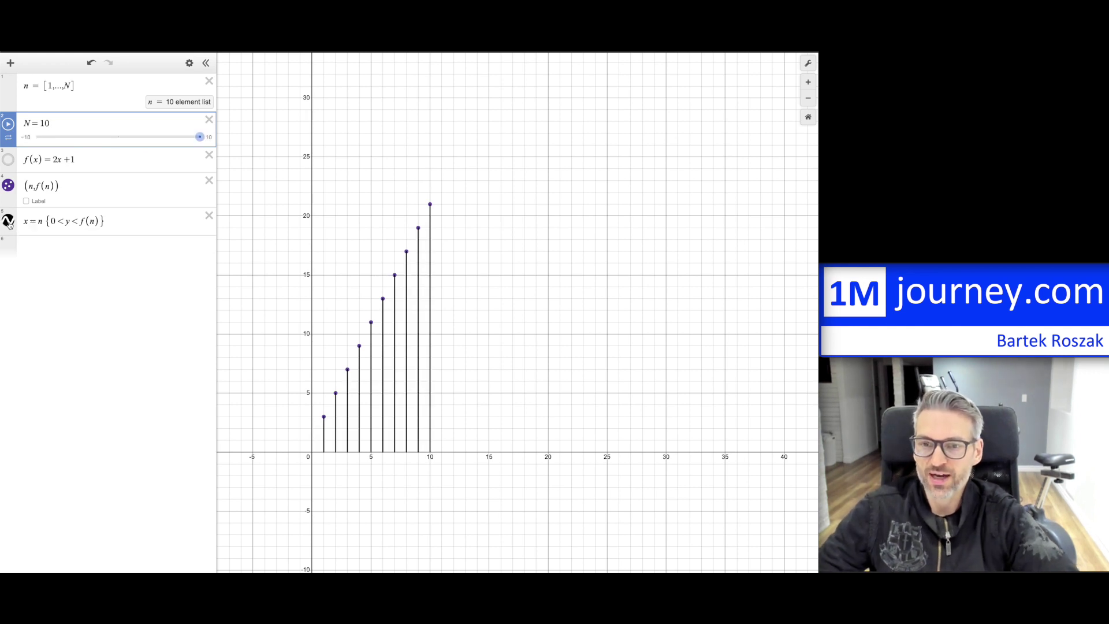
pyautogui.click(9, 221)
pyautogui.click(9, 223)
pyautogui.rightClick(9, 223)
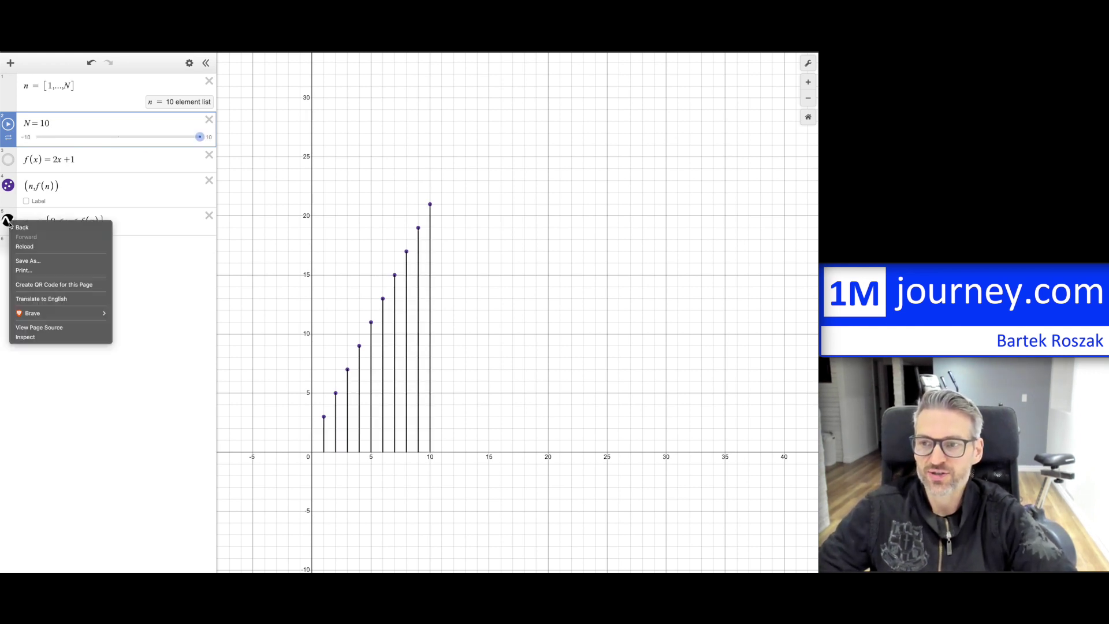
pyautogui.click(248, 359)
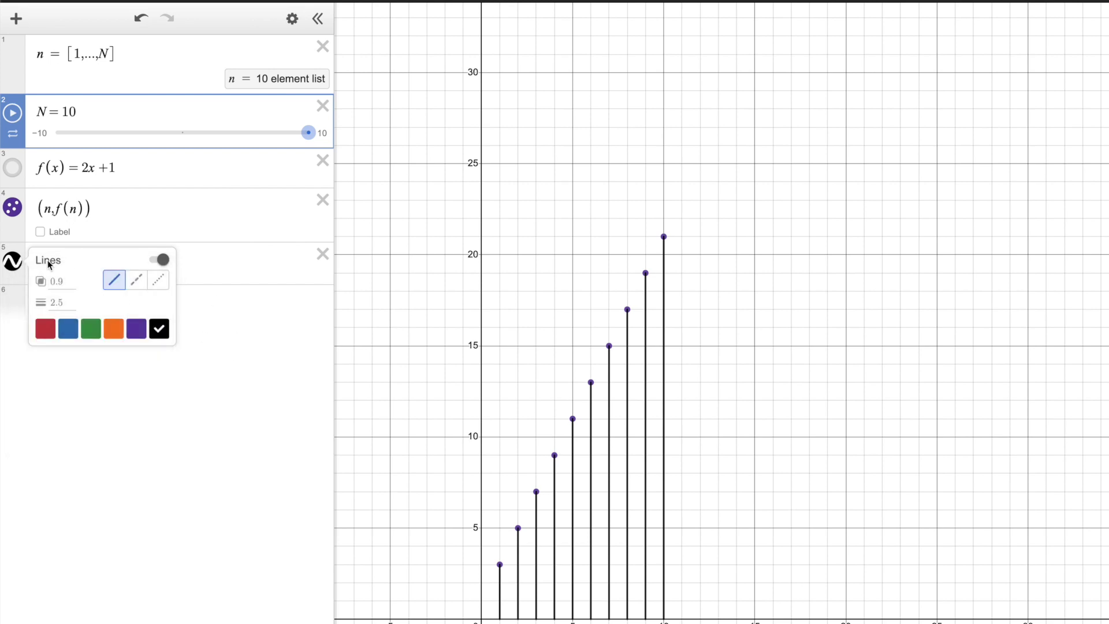
pyautogui.click(137, 329)
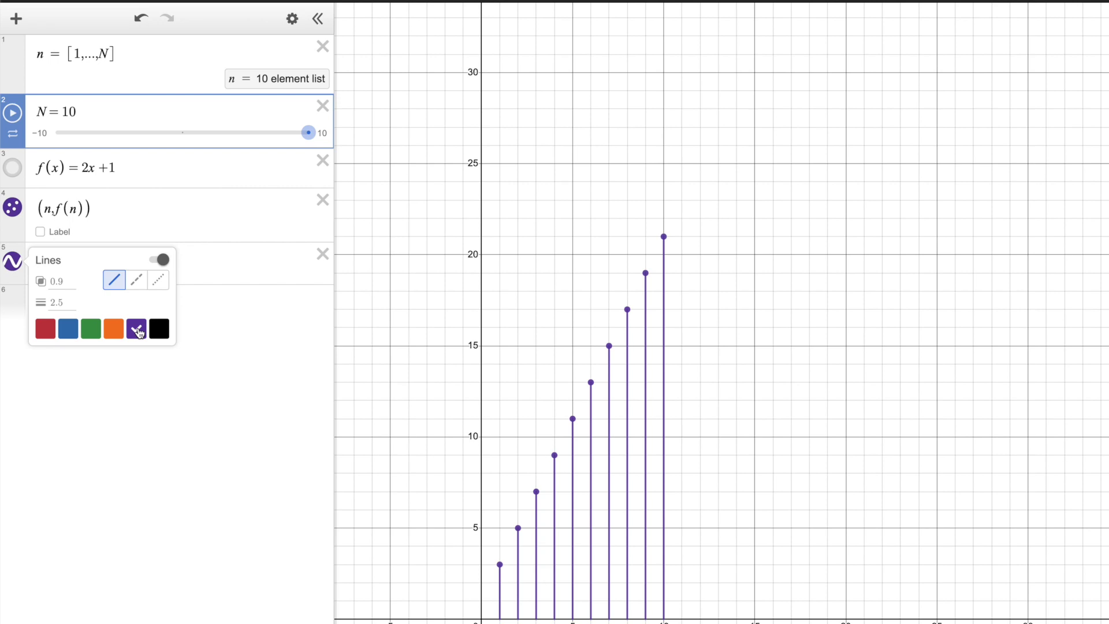
# Try dashed and dotted patterns on the stems, then keep them solid
pyautogui.click(137, 282)
pyautogui.click(157, 281)
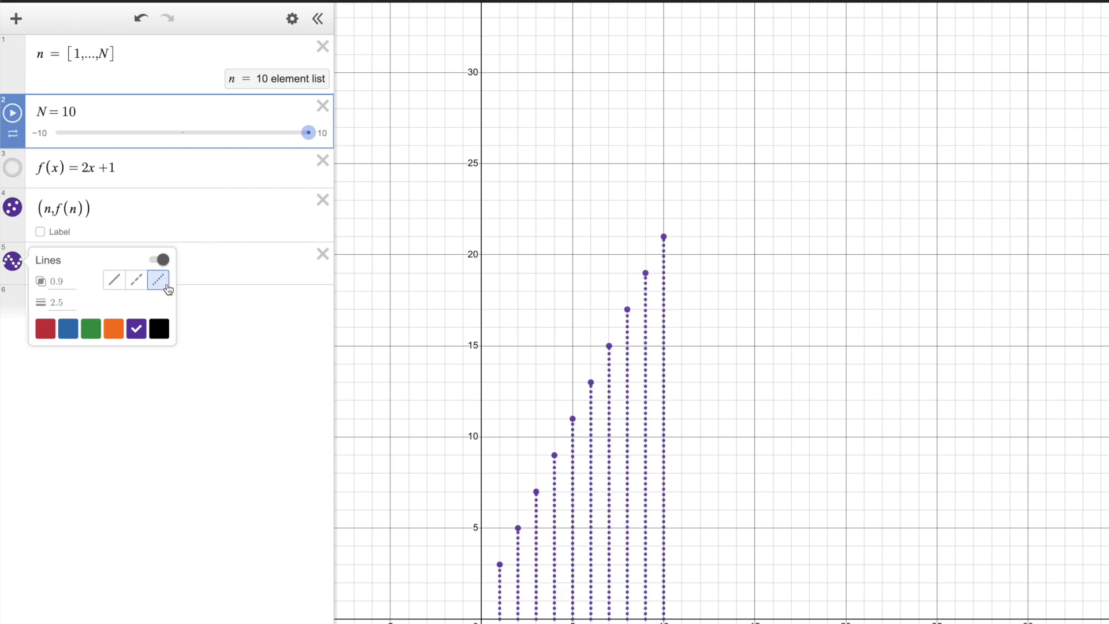
pyautogui.click(140, 284)
pyautogui.click(114, 281)
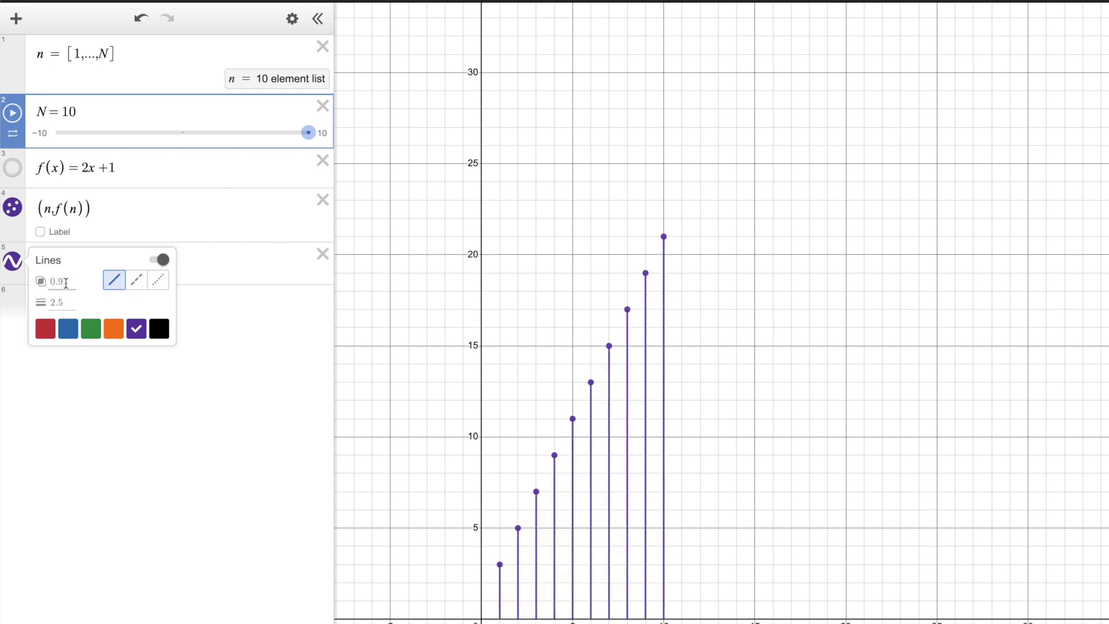
# In the (n,f(n)) point style menu, try hollow and cross markers, then keep filled dots
pyautogui.click(14, 209)
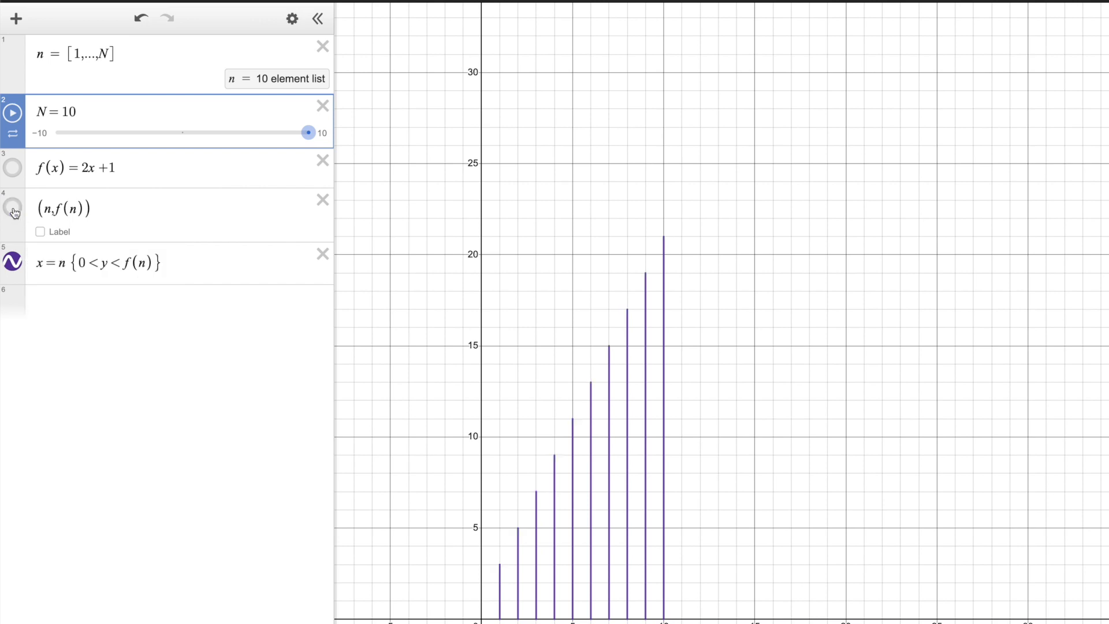
pyautogui.click(13, 209)
pyautogui.rightClick(13, 209)
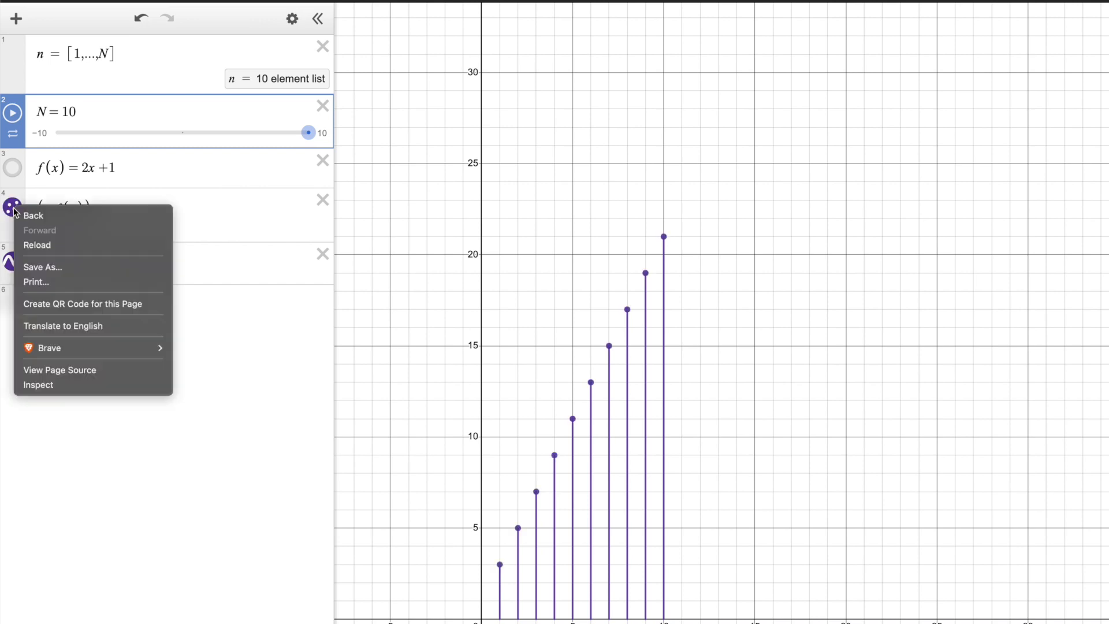
pyautogui.click(290, 211)
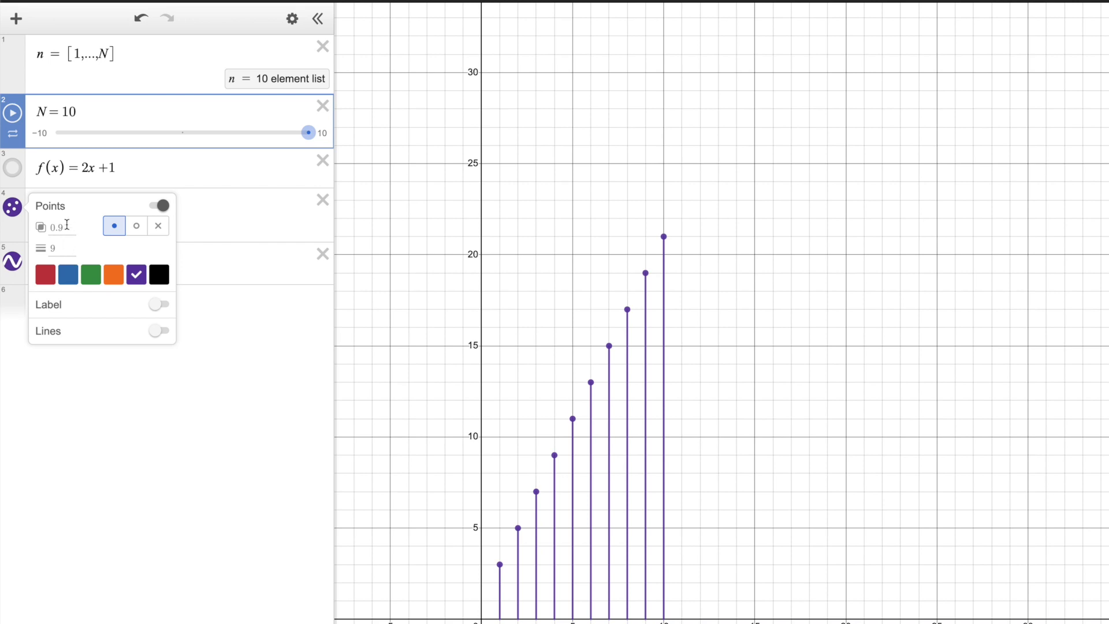
pyautogui.click(136, 225)
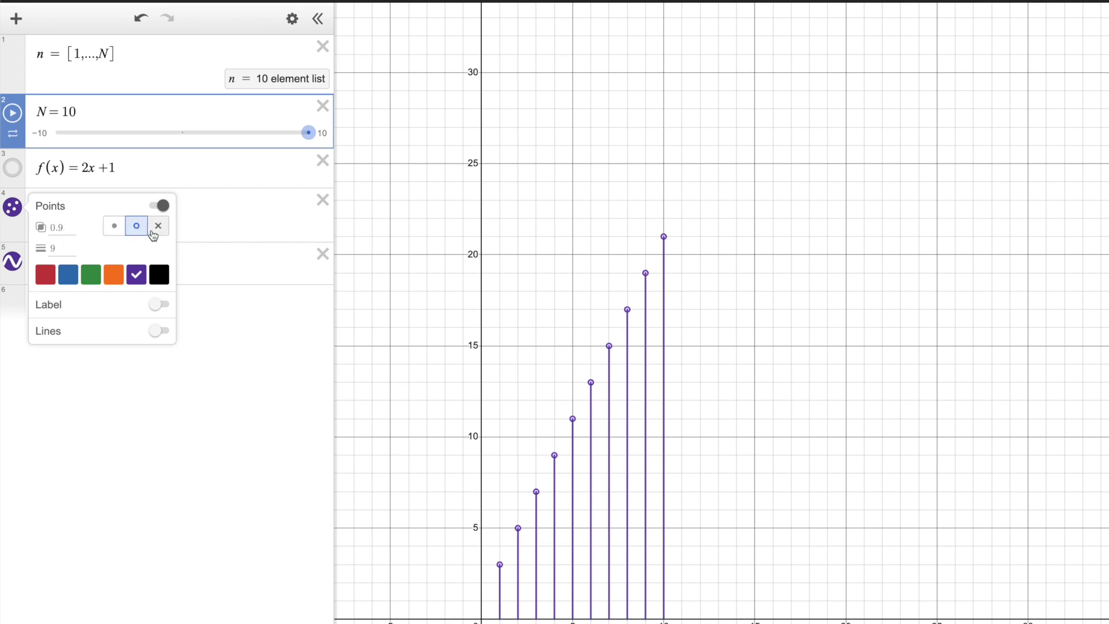
pyautogui.click(161, 230)
pyautogui.click(136, 227)
pyautogui.click(114, 228)
# Set the sequence points' opacity to 10 and size to 15
pyautogui.click(61, 247)
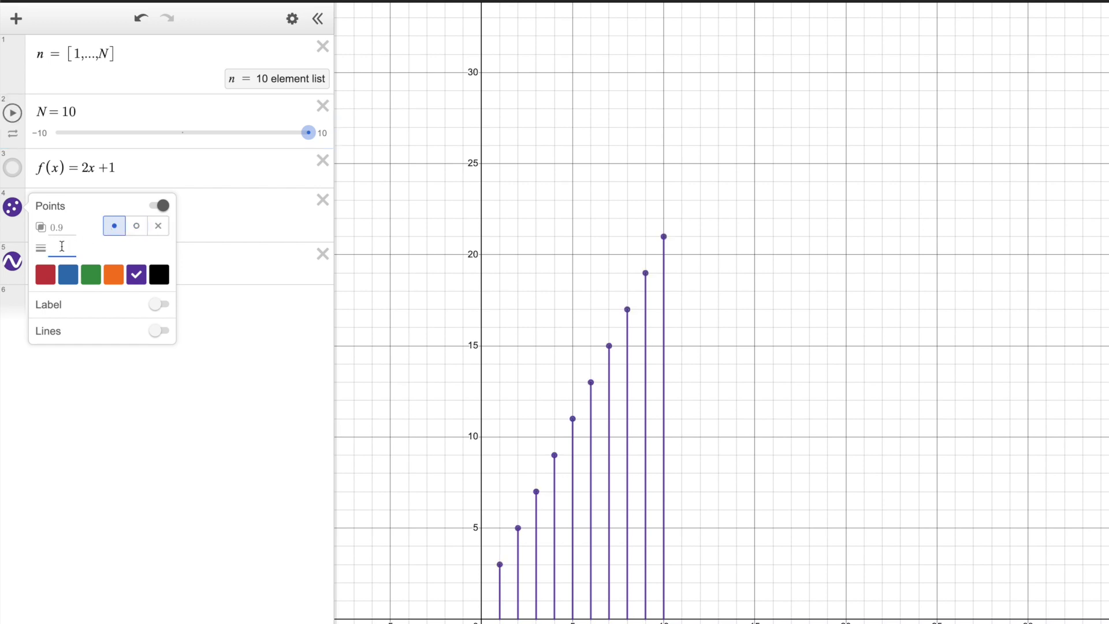
pyautogui.write('2')
pyautogui.press('BackSpace')
pyautogui.click(69, 224)
pyautogui.write('10')
pyautogui.click(67, 246)
pyautogui.write('15')
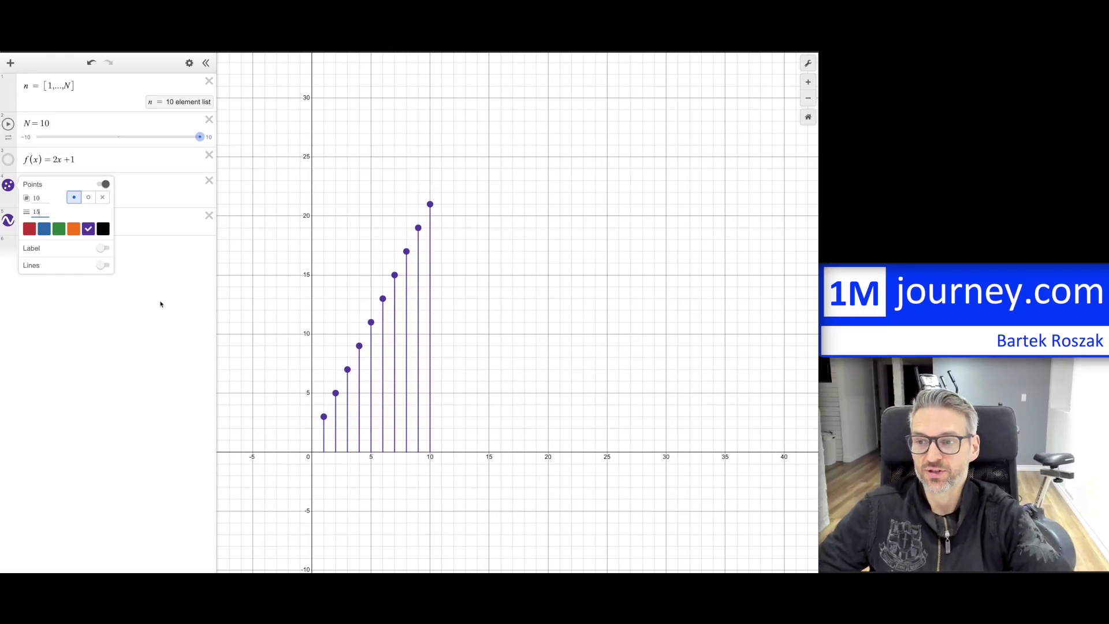
pyautogui.click(154, 327)
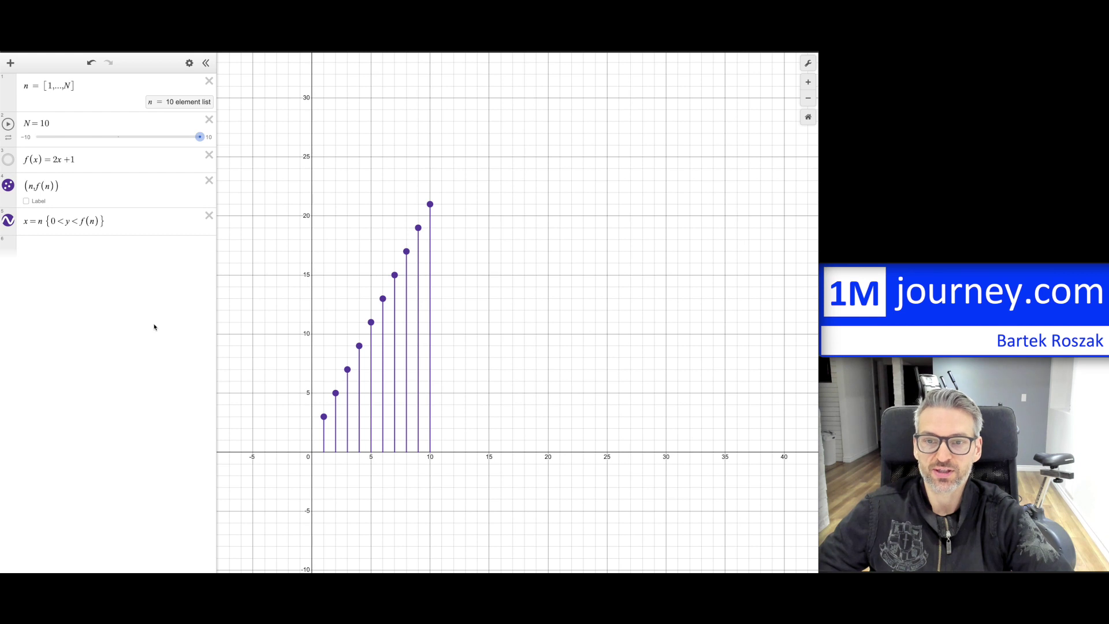